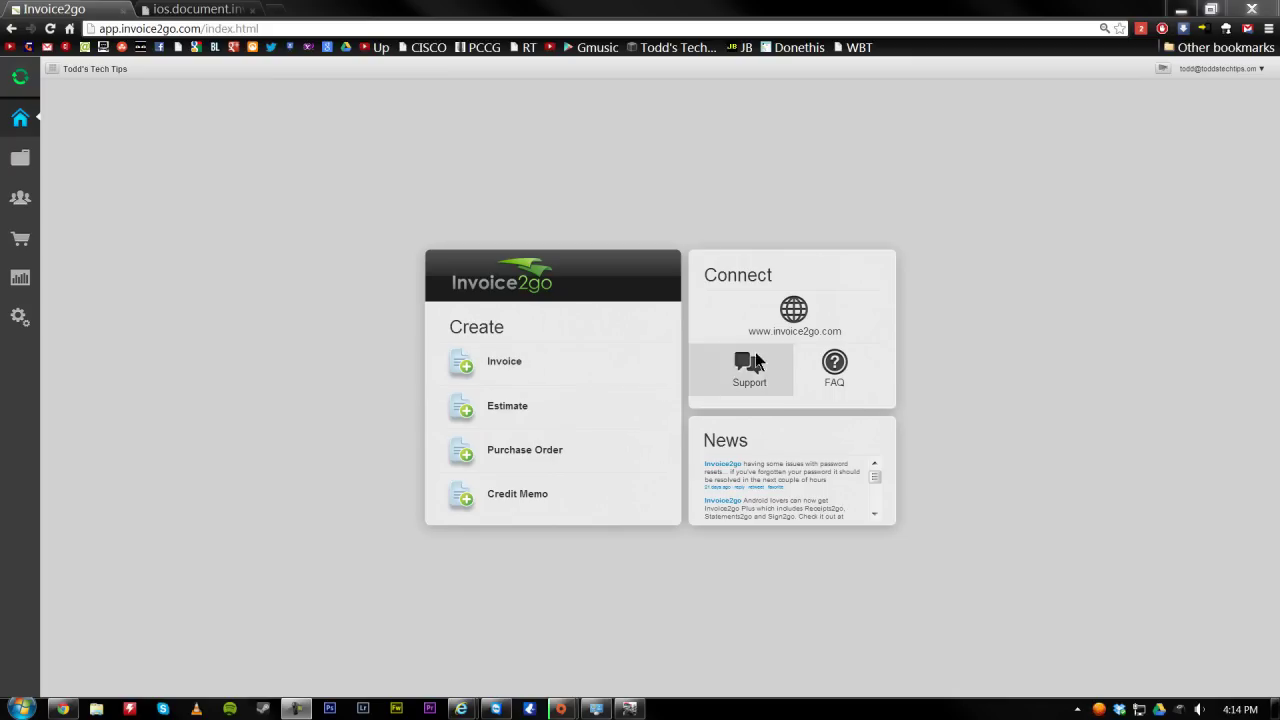
Look over the account options and open the notifications.
click(1214, 69)
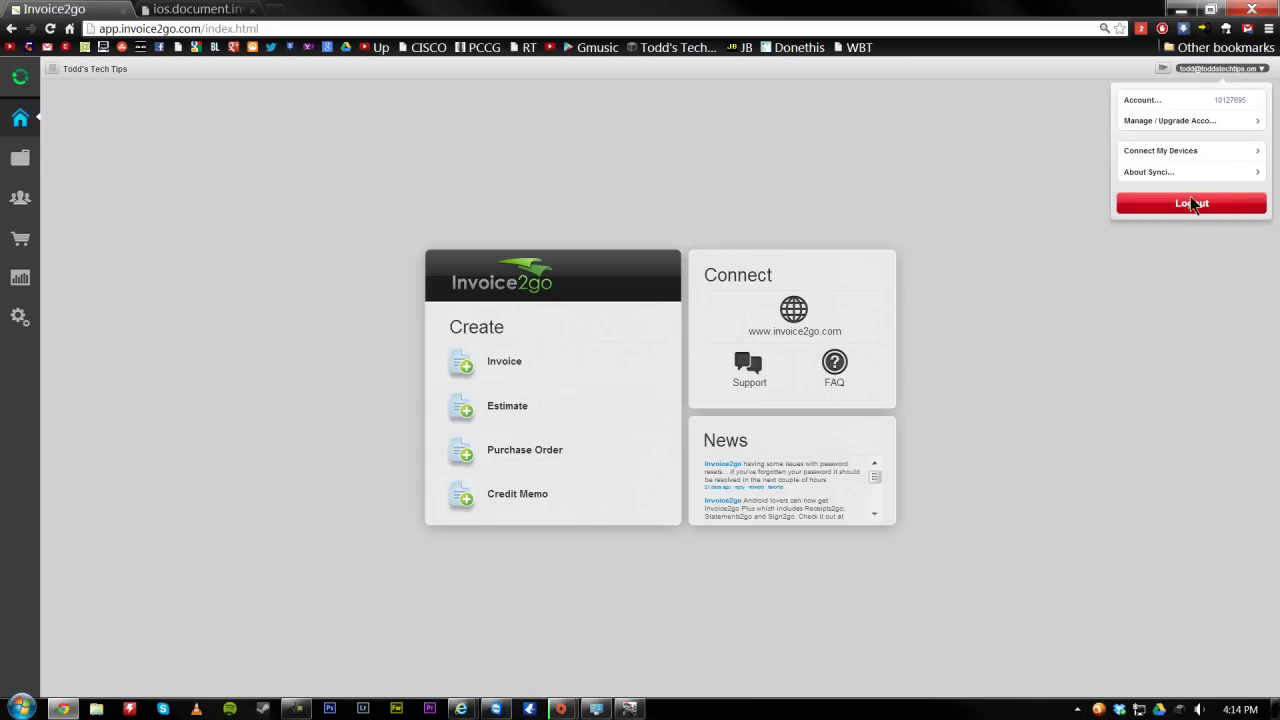
click(1232, 70)
click(1198, 72)
click(1163, 68)
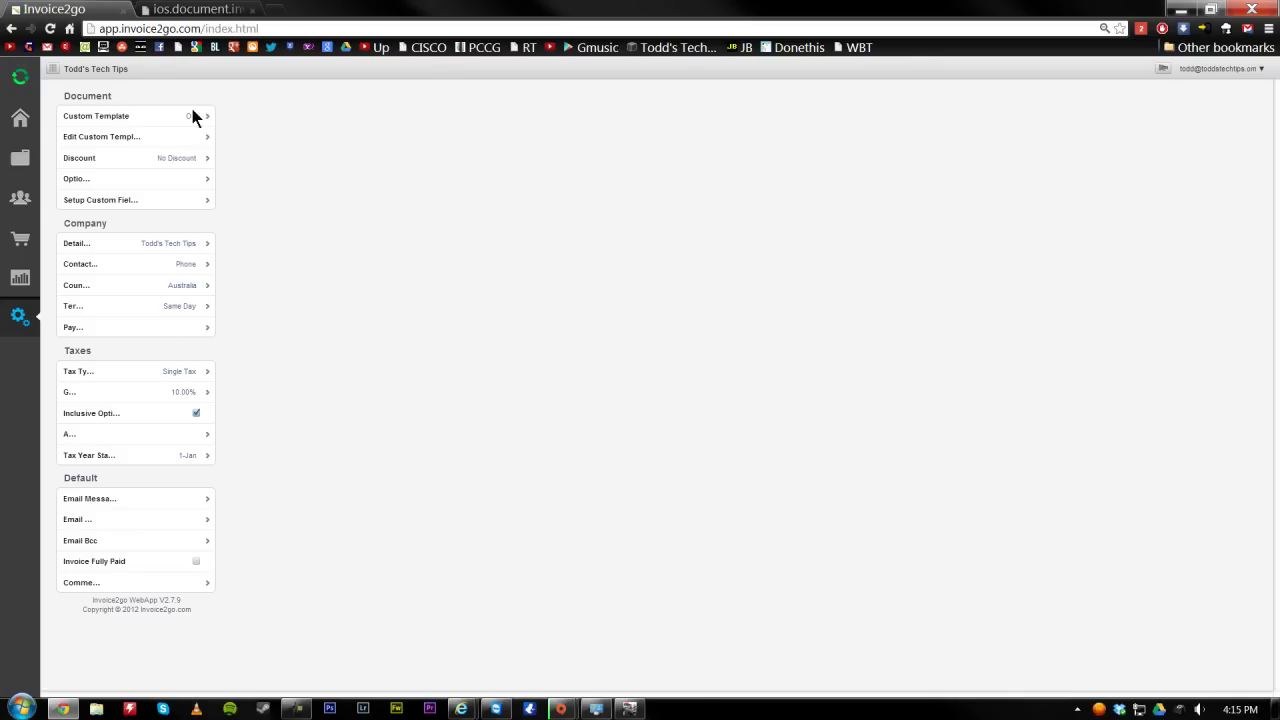
Examine the custom invoice template in the editor, checking the properties of the Tax Invoice title, and close the editor.
click(154, 135)
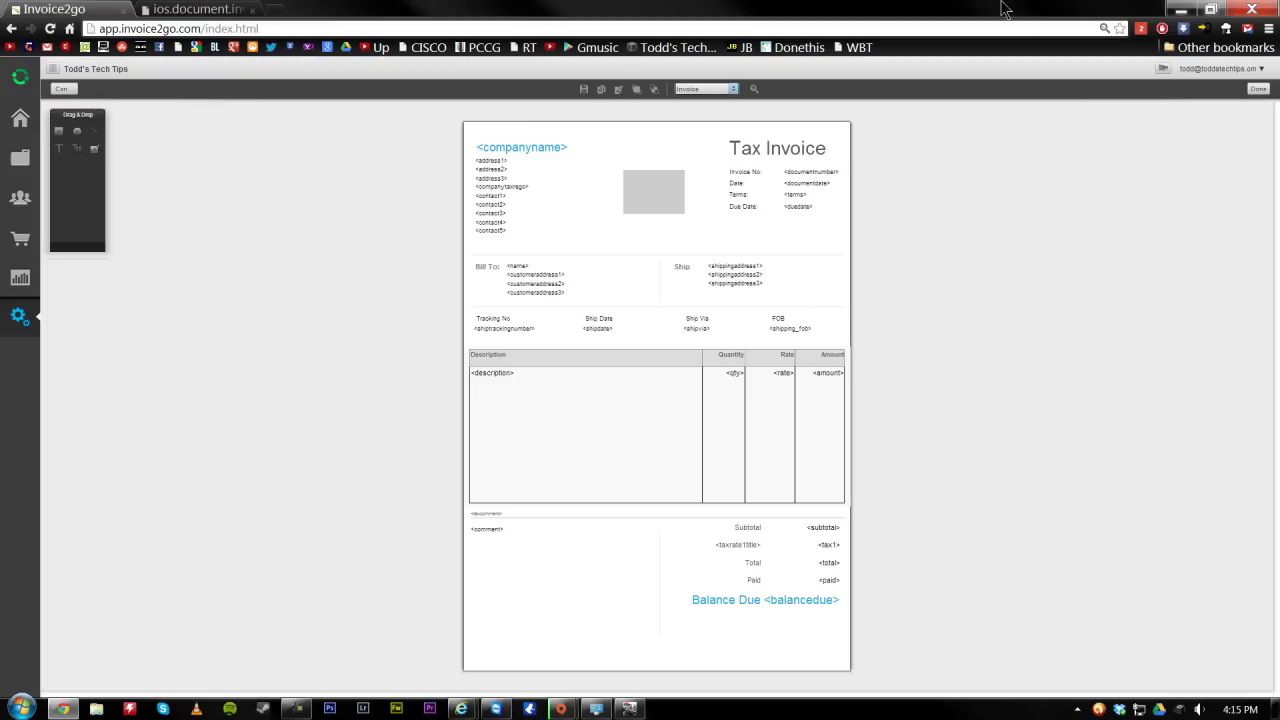
click(803, 152)
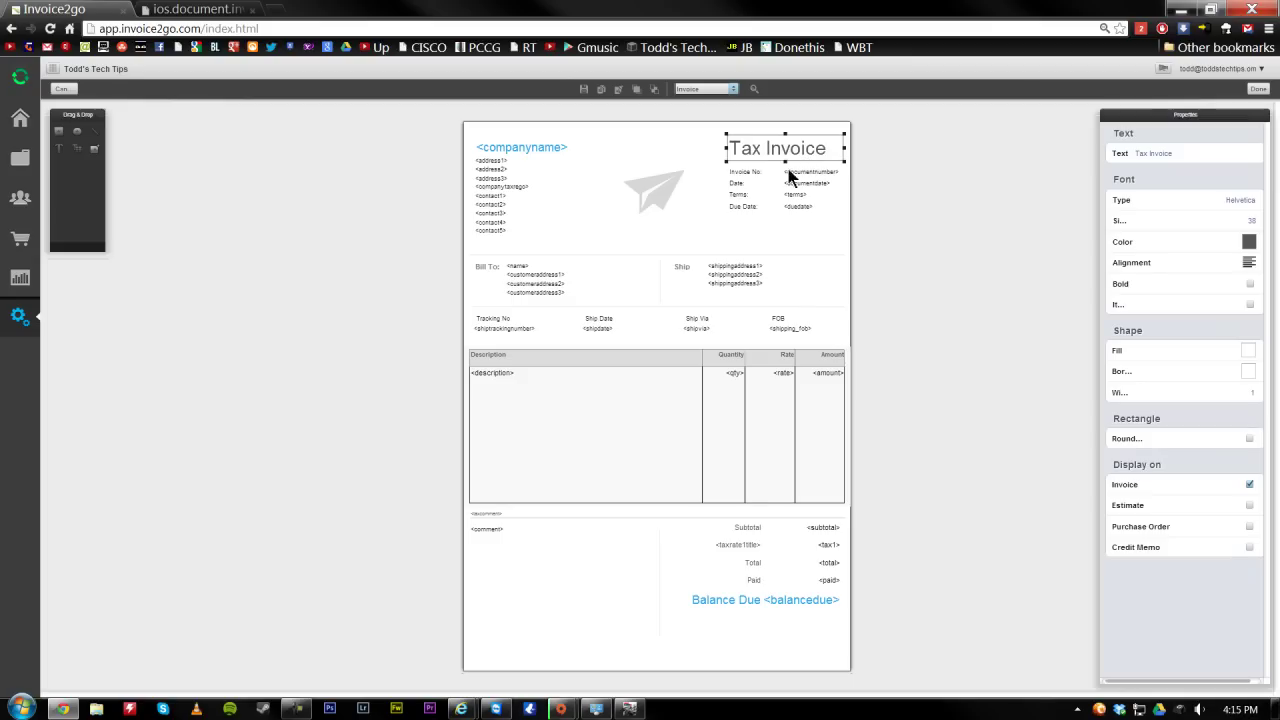
click(661, 450)
click(676, 533)
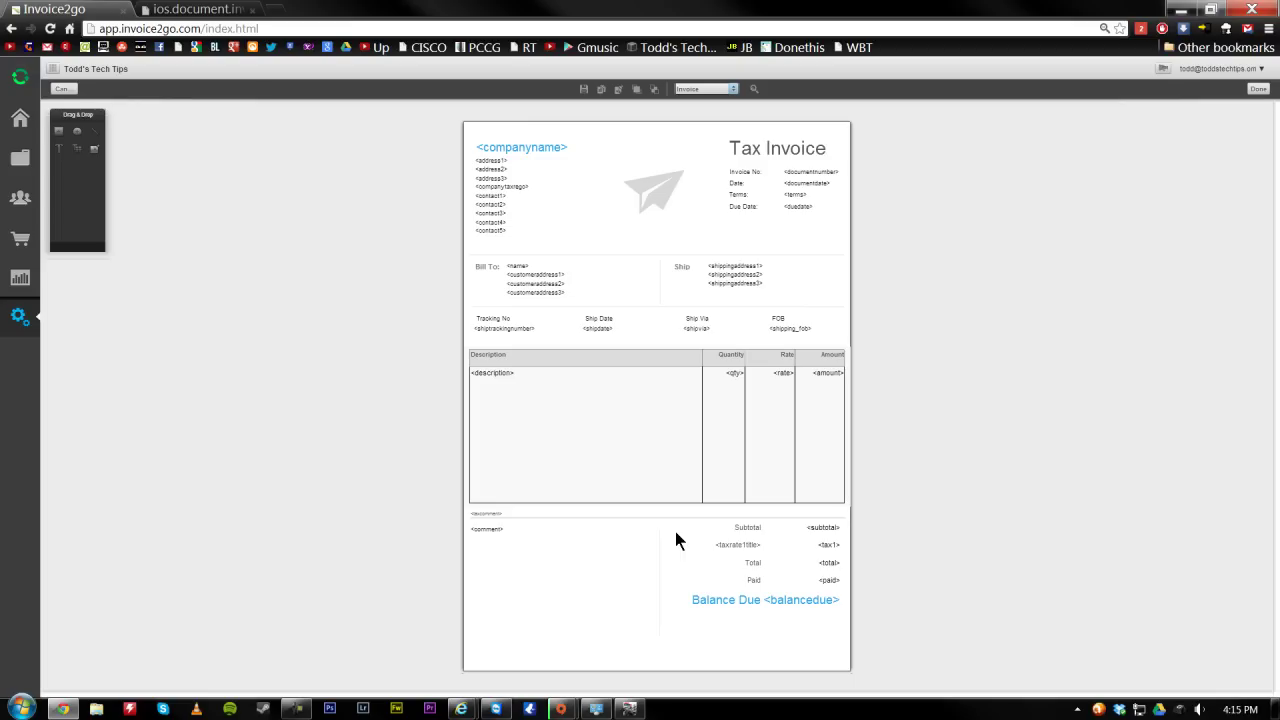
click(1257, 89)
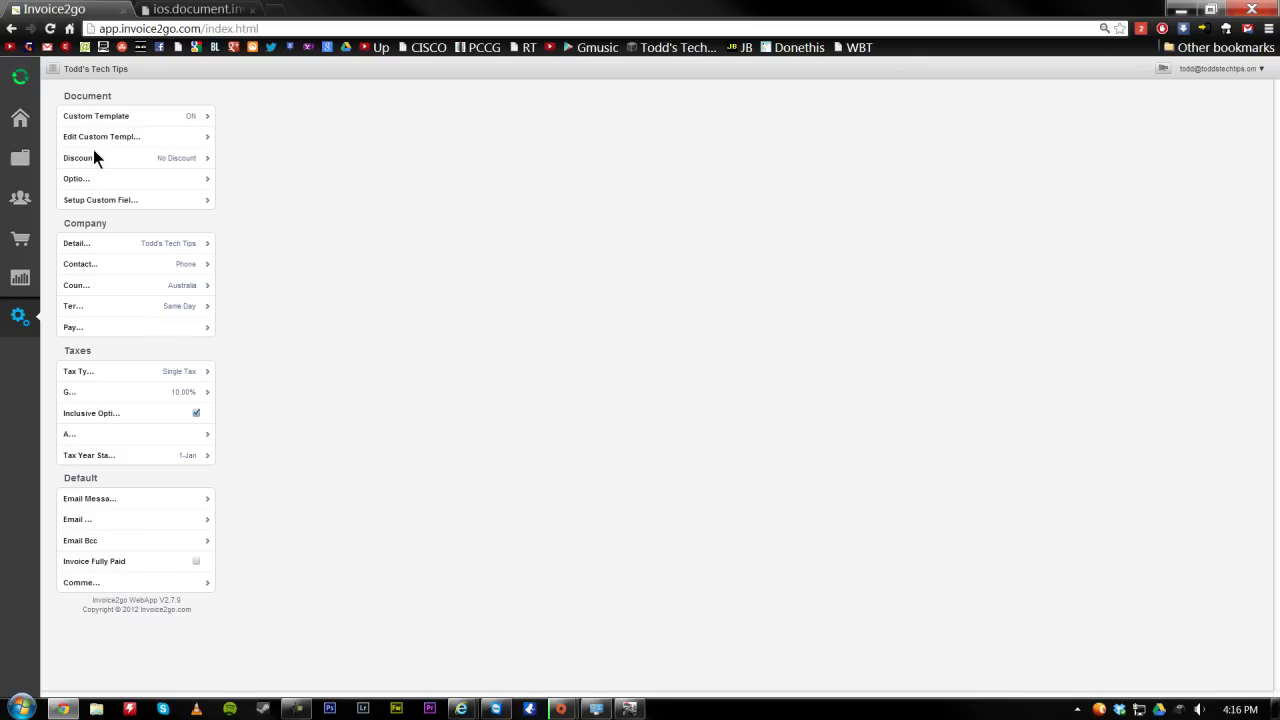
Turn off the custom template and set the document style to Granite.
click(166, 116)
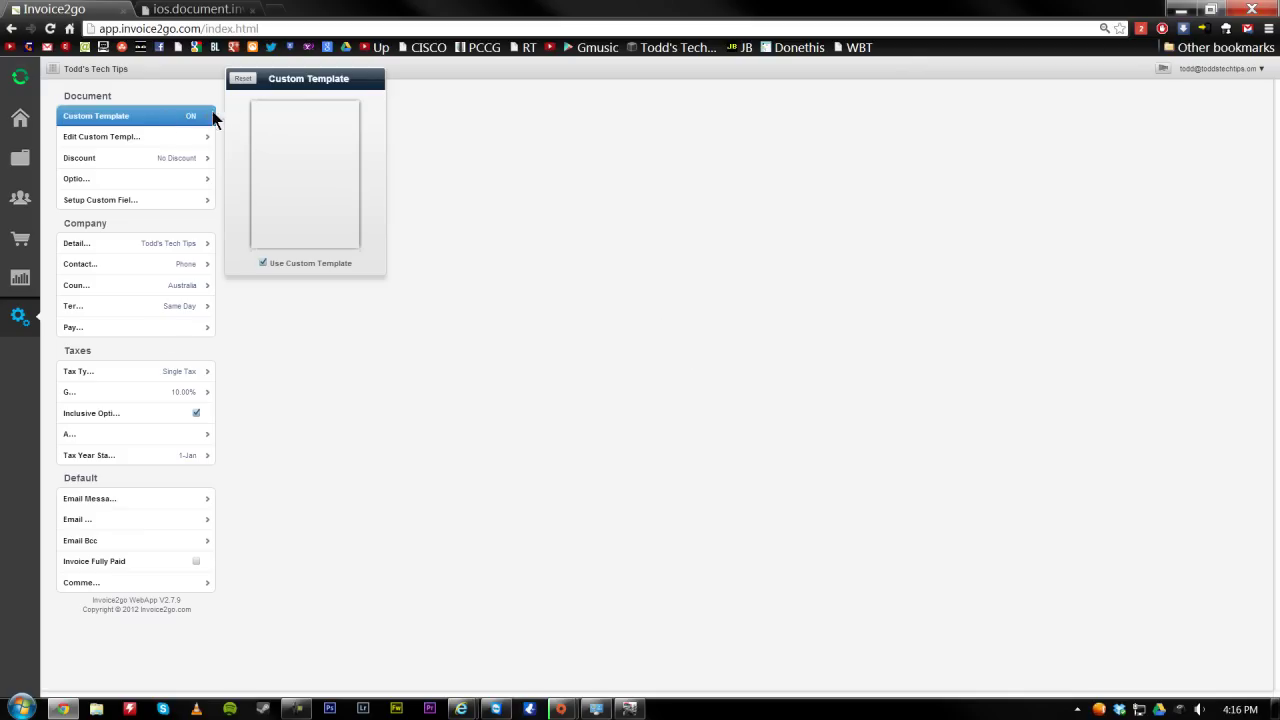
click(263, 263)
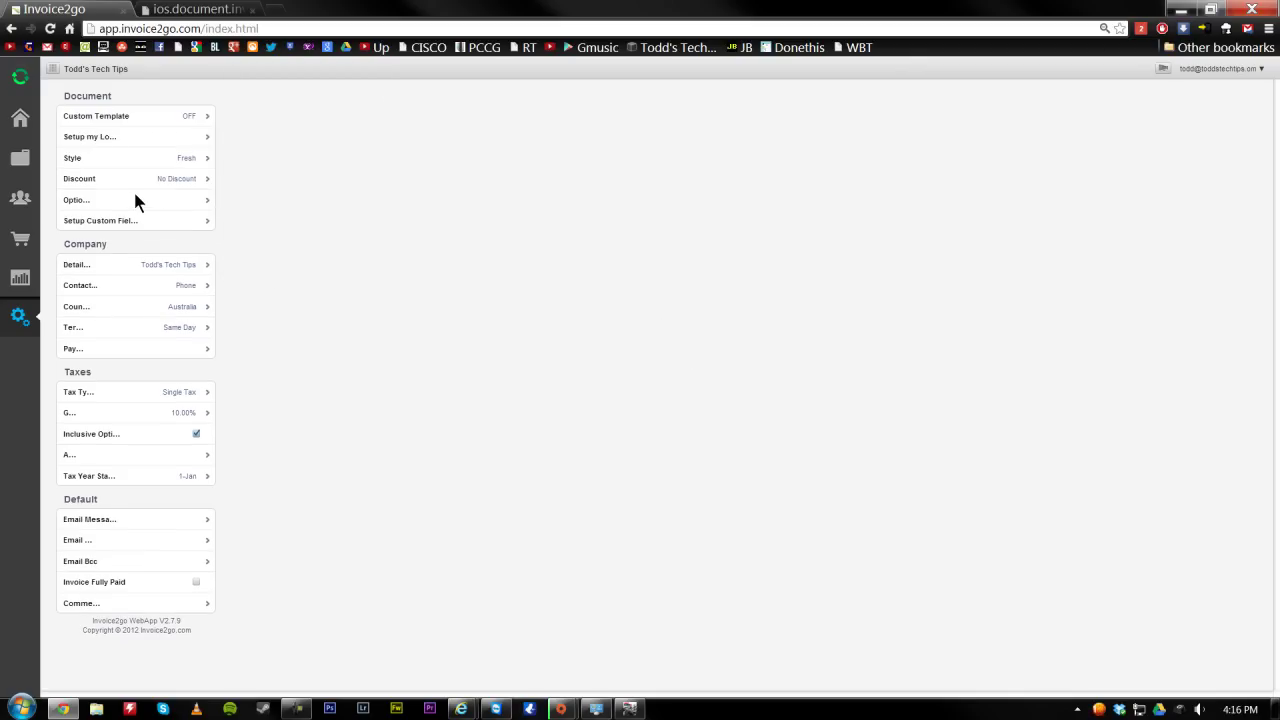
click(151, 159)
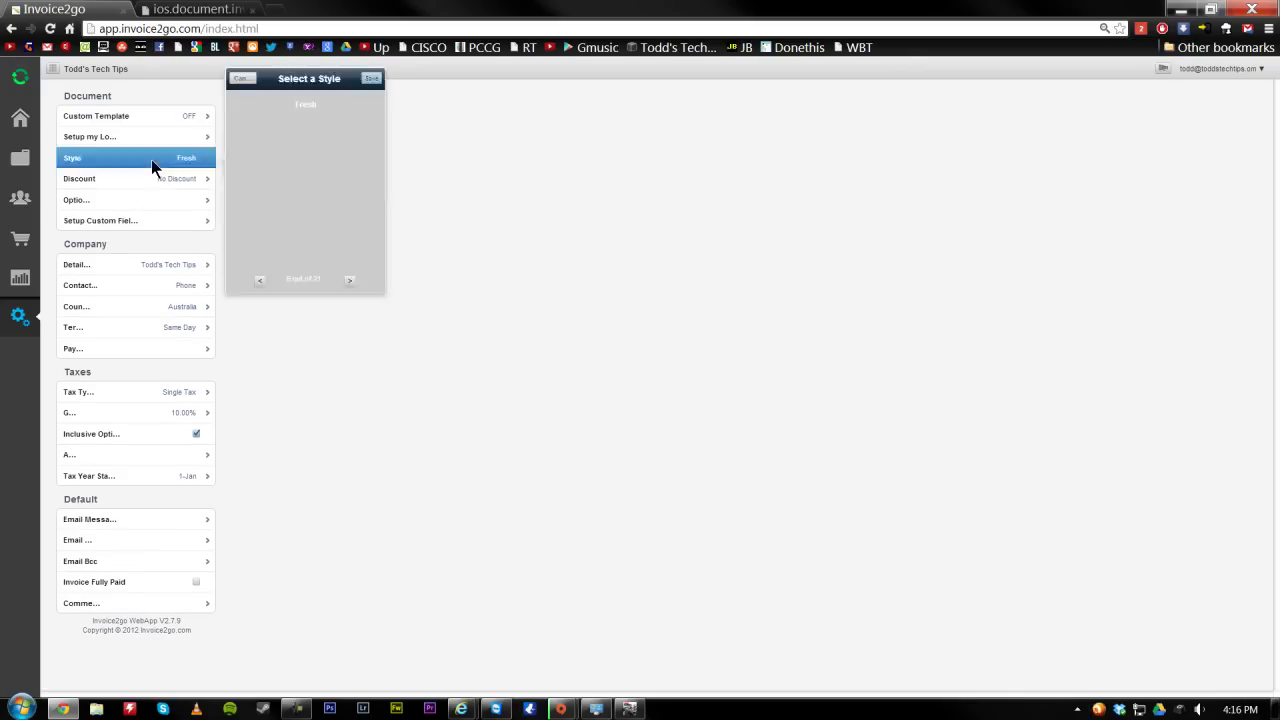
click(349, 280)
click(349, 280)
click(349, 280)
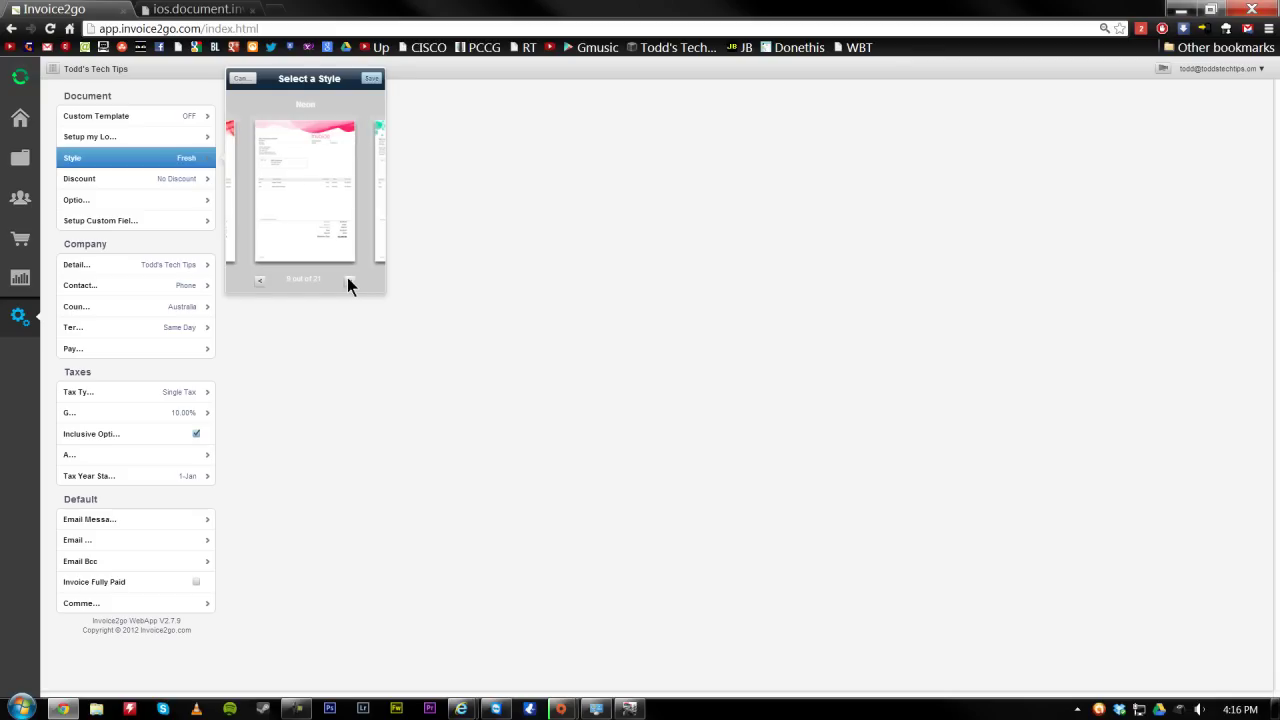
click(256, 281)
click(256, 281)
click(257, 281)
click(257, 281)
click(258, 281)
click(259, 282)
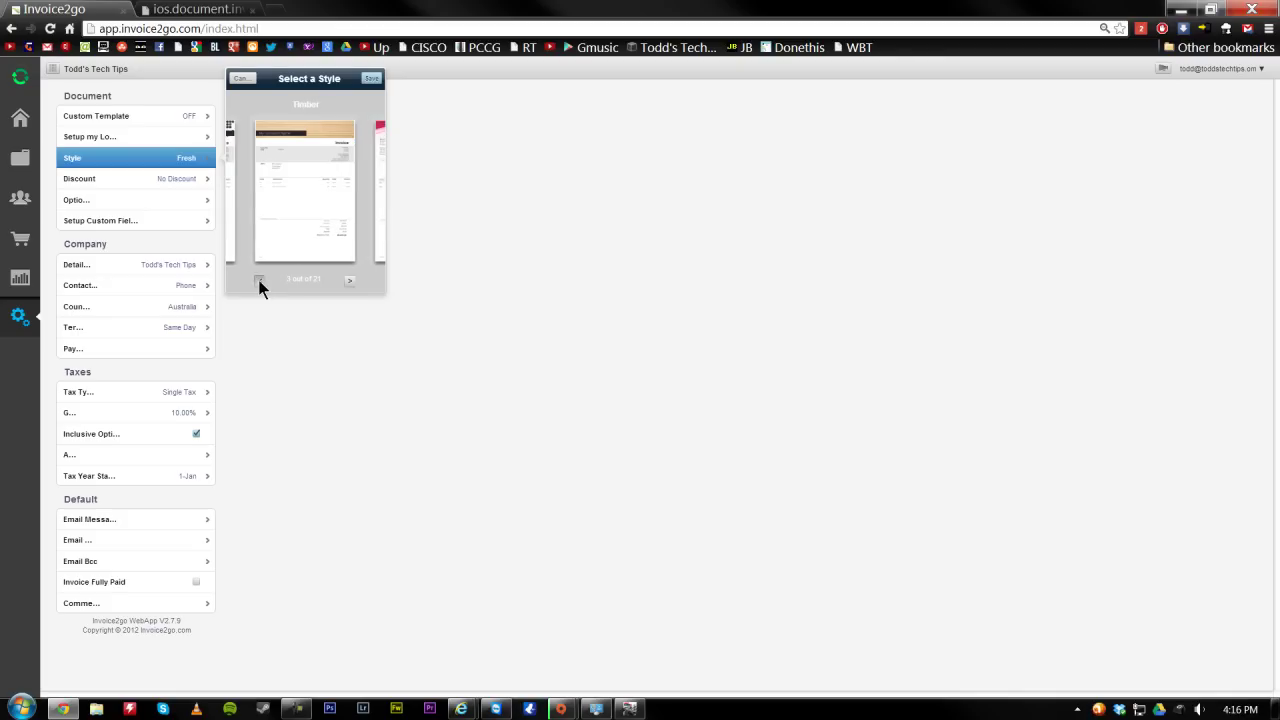
click(259, 282)
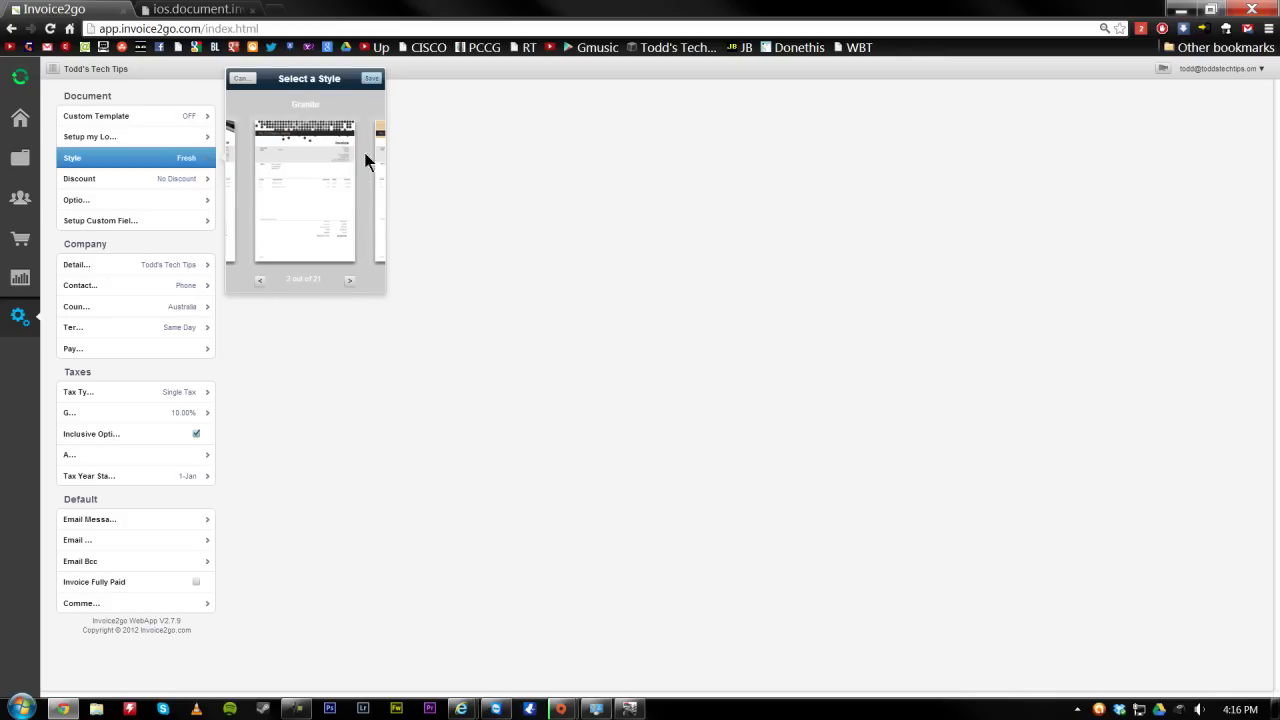
click(371, 79)
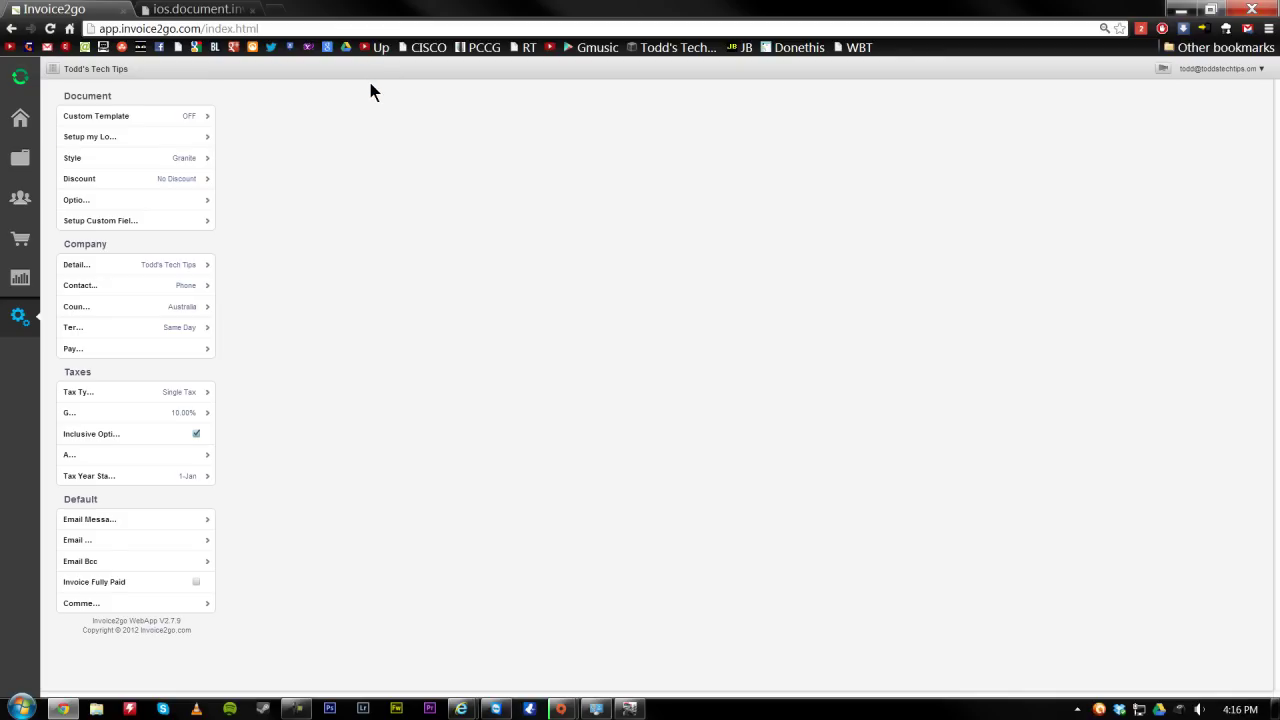
Sync the account and create a new estimate for the customer "Youtube test", filling in the customer's email.
click(21, 80)
click(22, 128)
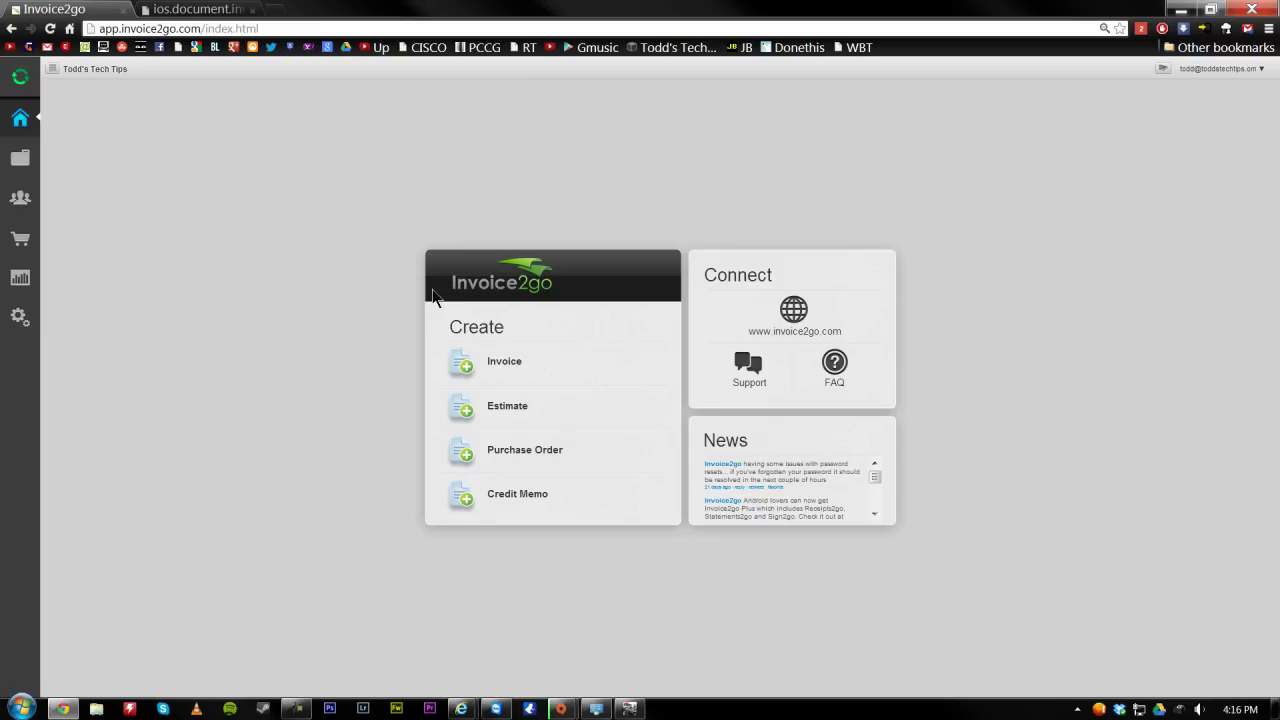
click(548, 401)
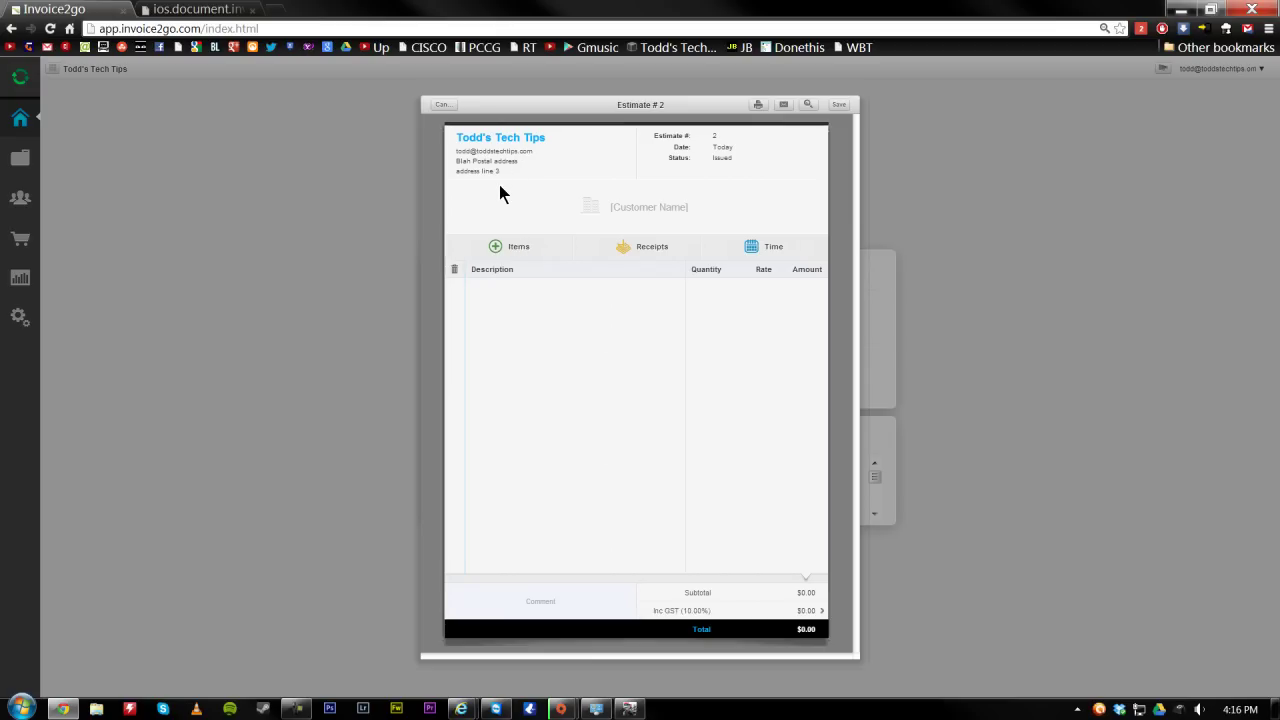
click(588, 214)
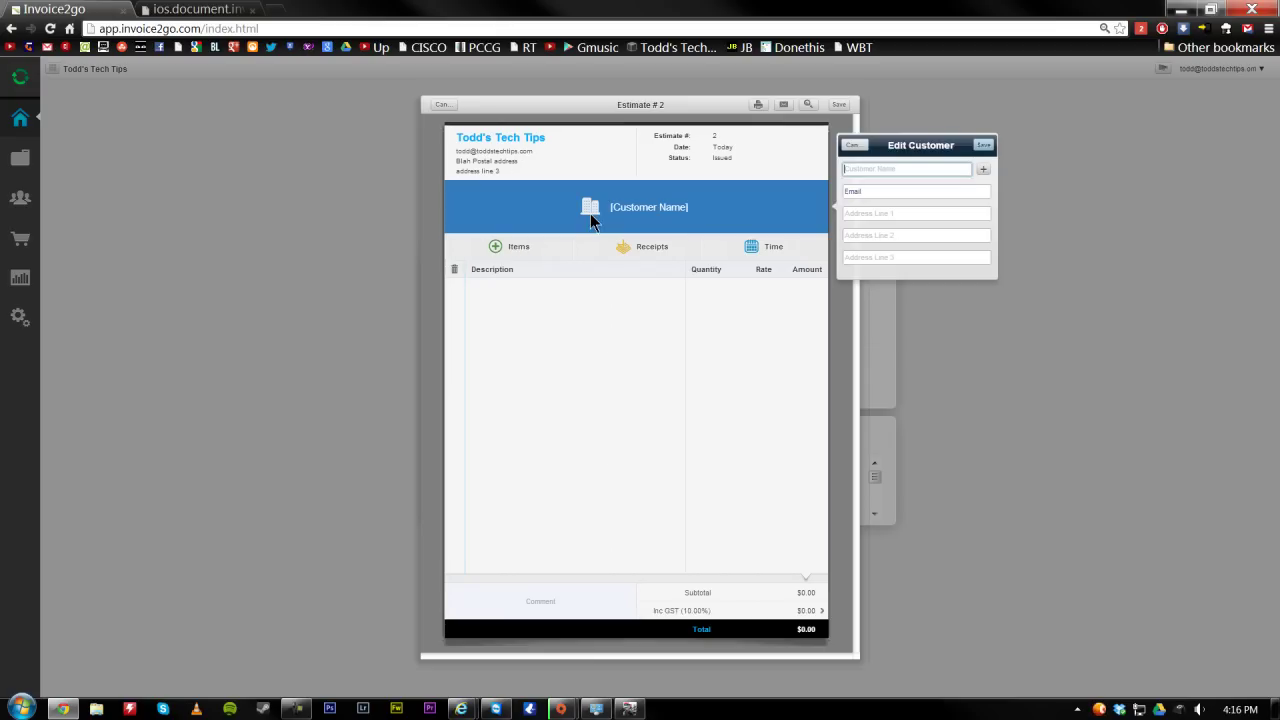
click(899, 169)
text(Youtube test)
key(Tab)
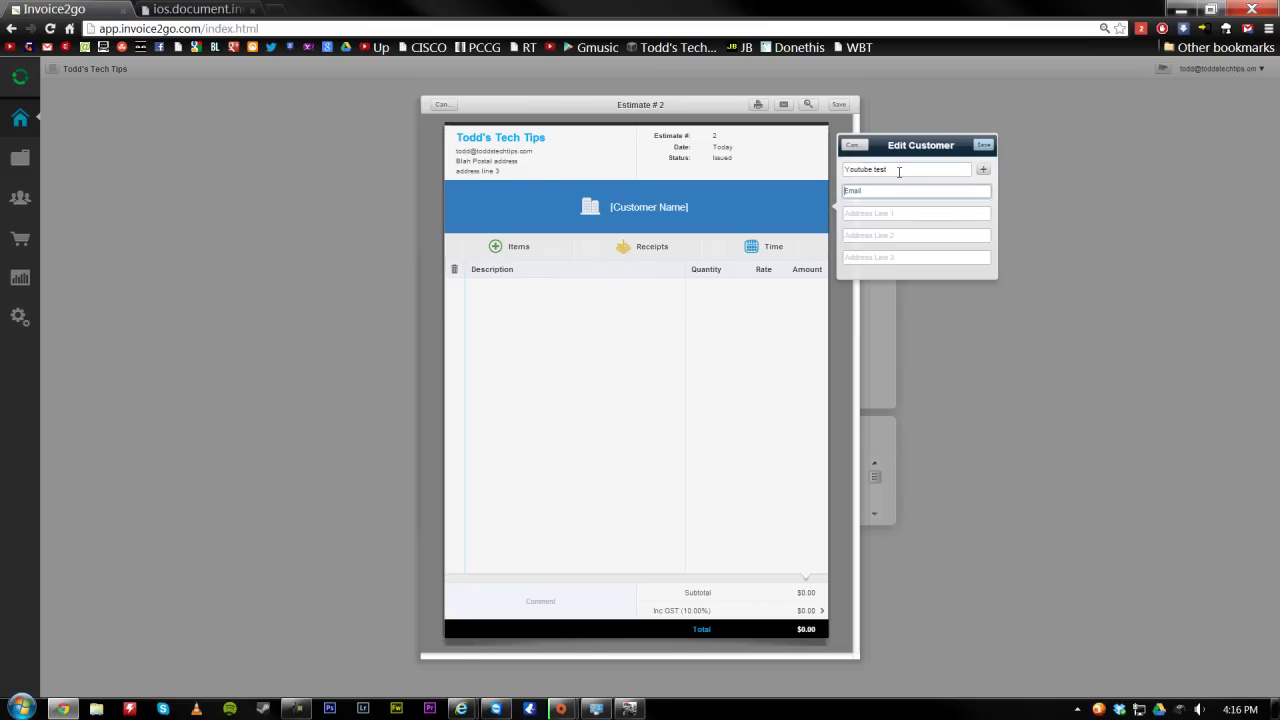
text(example@test.com)
key(Tab)
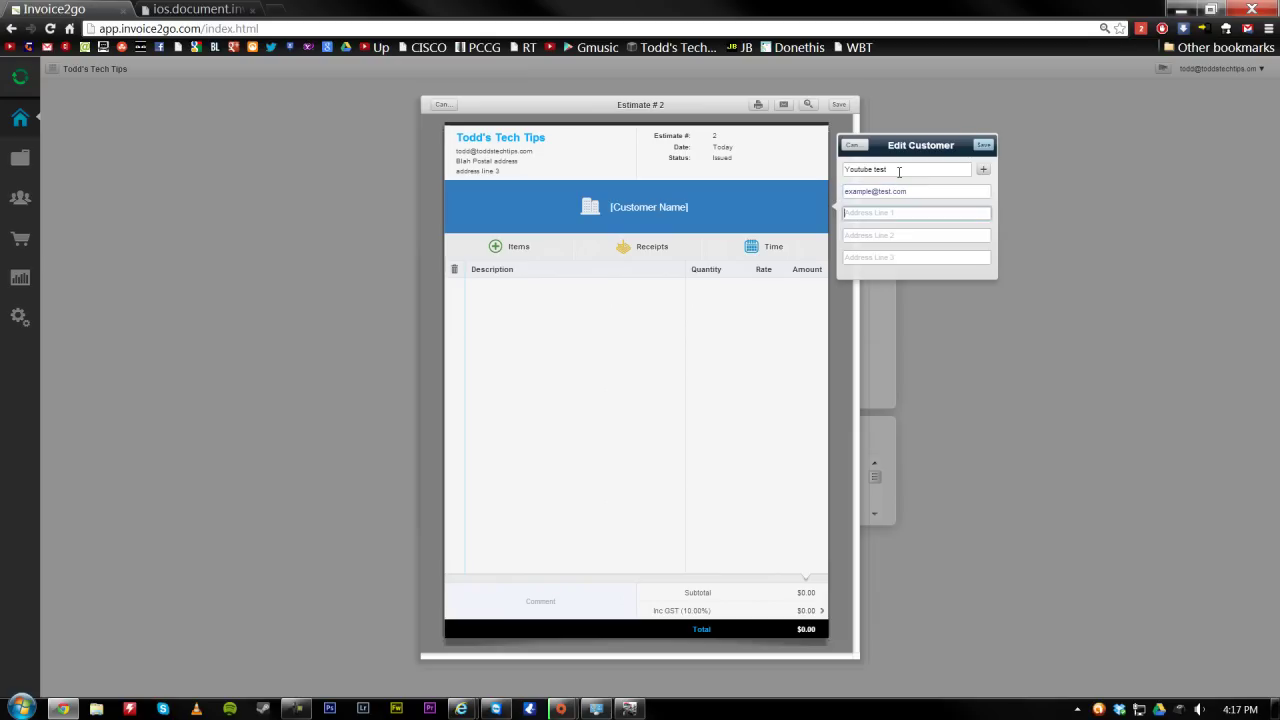
click(983, 146)
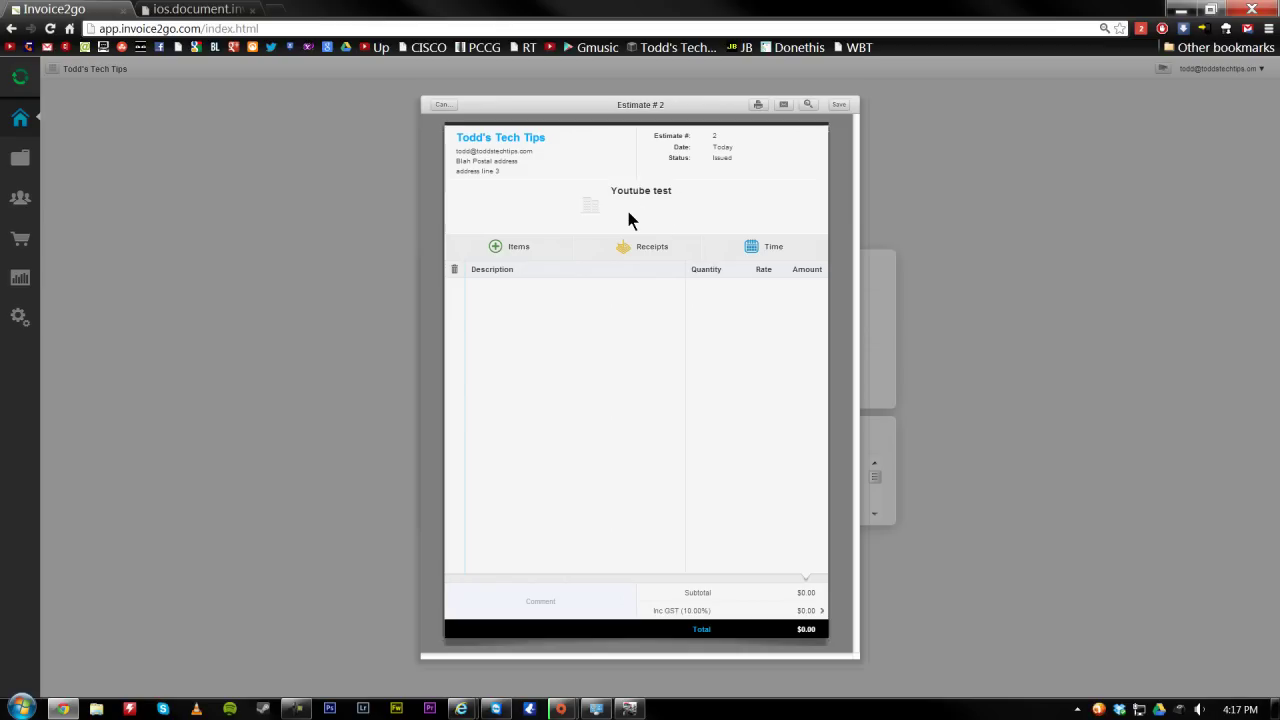
Add a Garlic Bread item to the estimate with quantity 5 and rate 2.
click(520, 247)
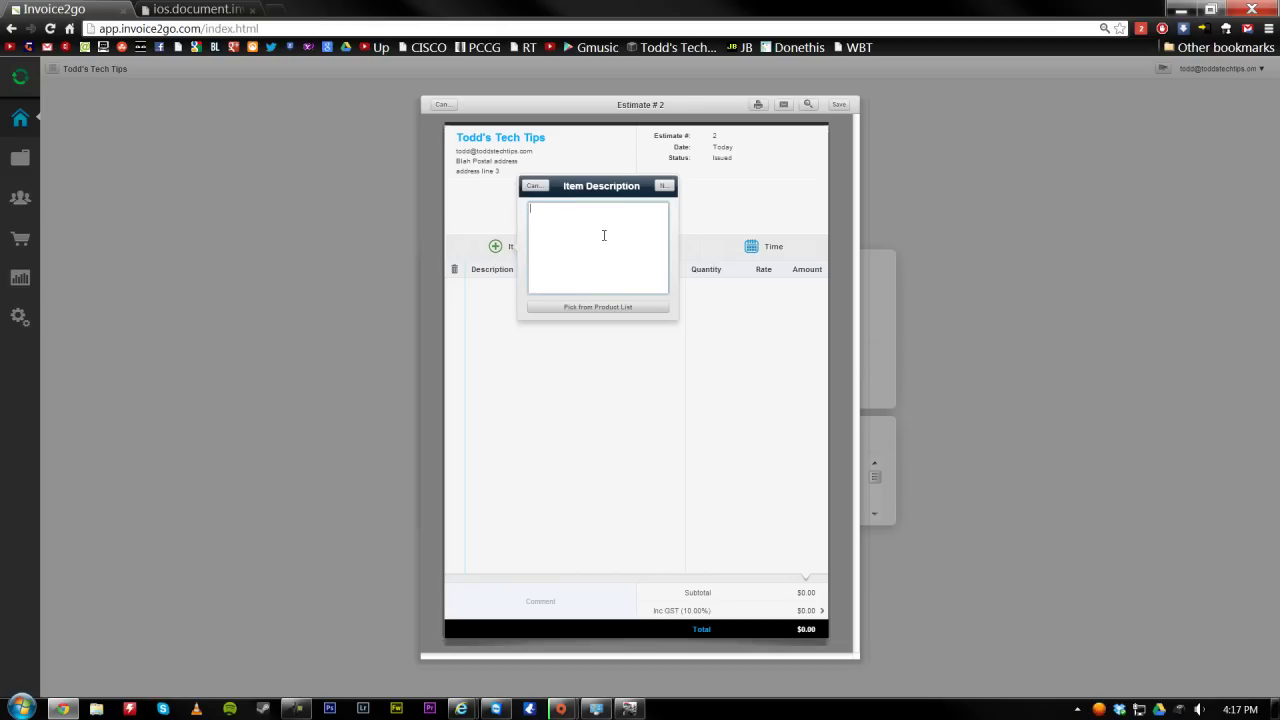
text(Garlic Bread)
click(664, 187)
text(5)
key(Tab)
text(2)
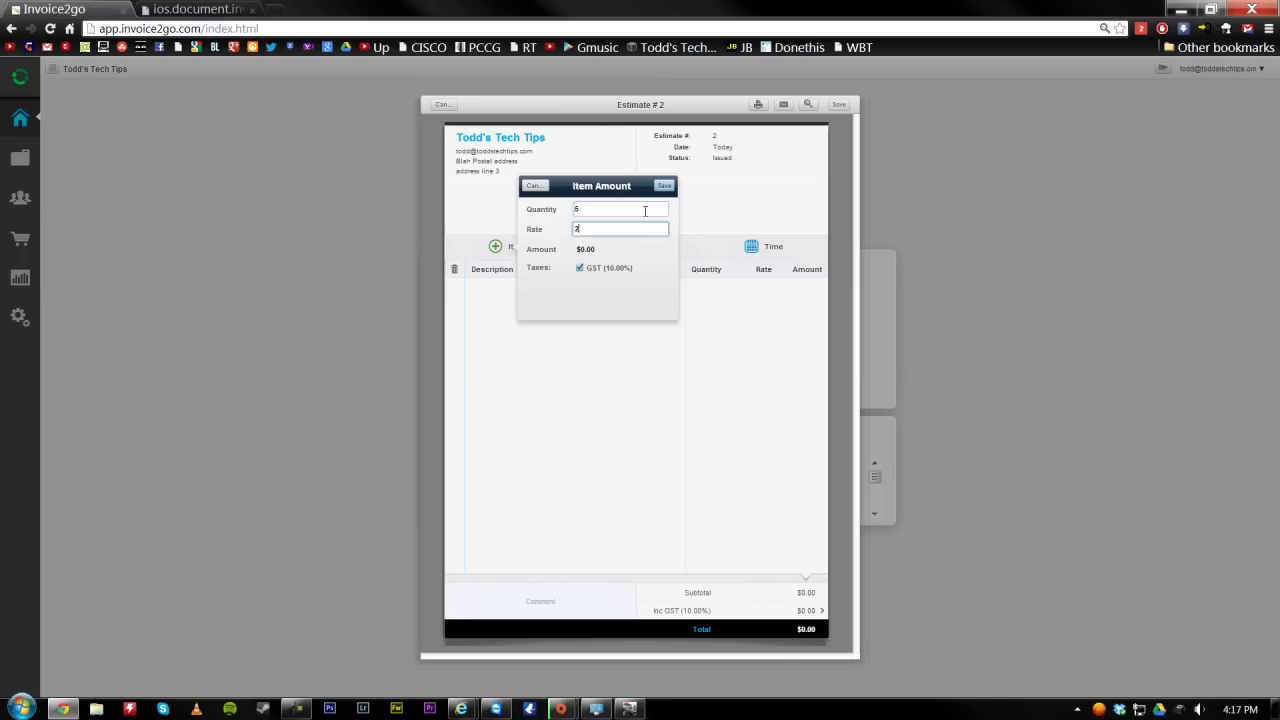
click(666, 186)
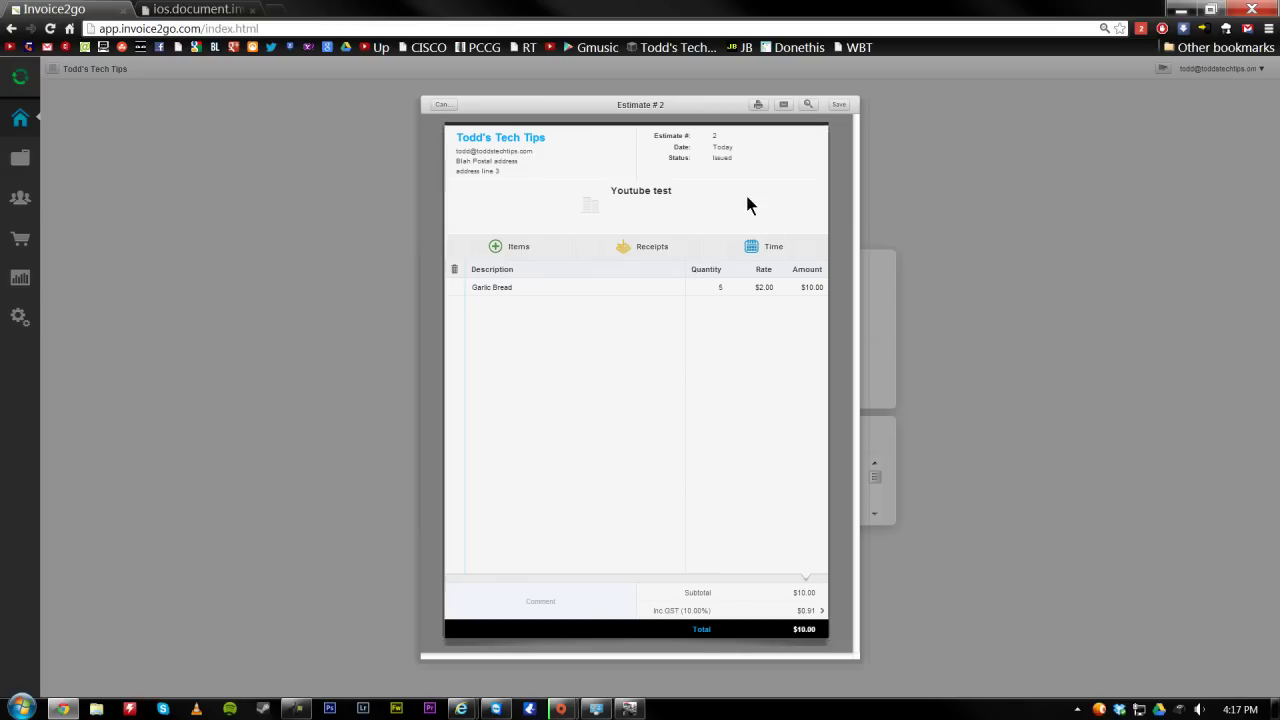
Review the estimate's printable PDF from top to bottom, close it, and start emailing the estimate.
click(758, 105)
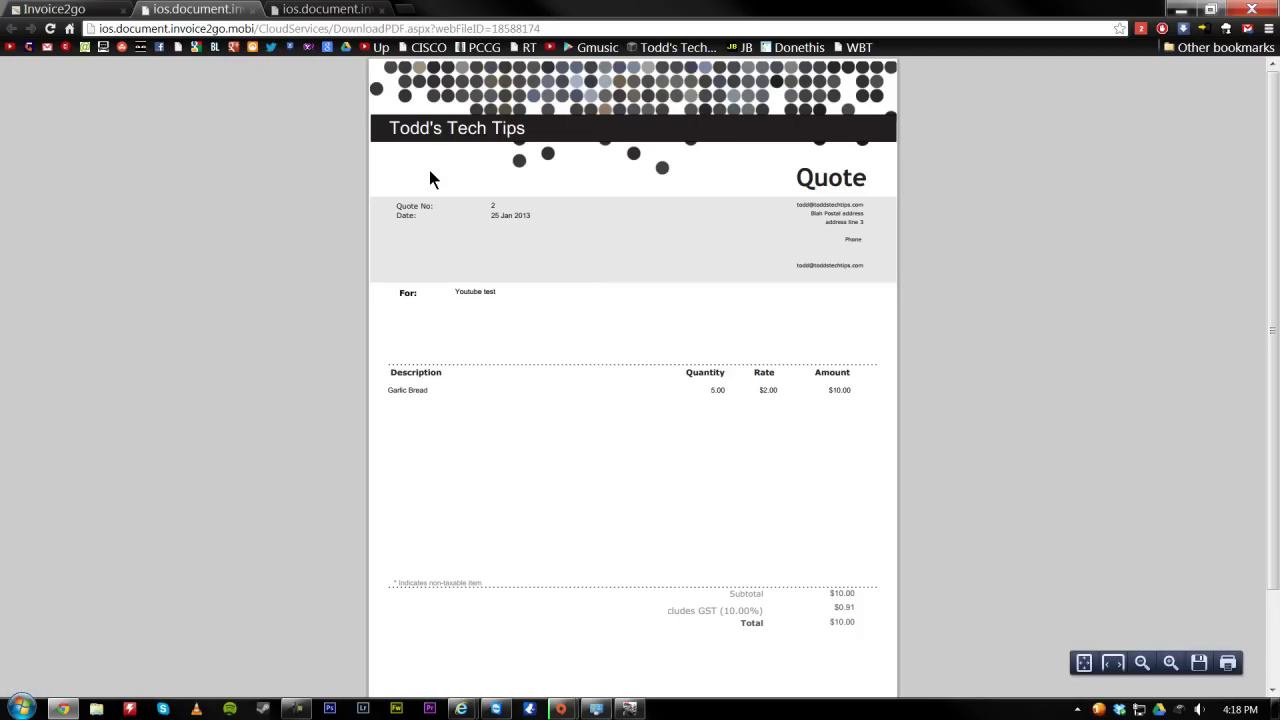
scroll(700, 230, down, 2)
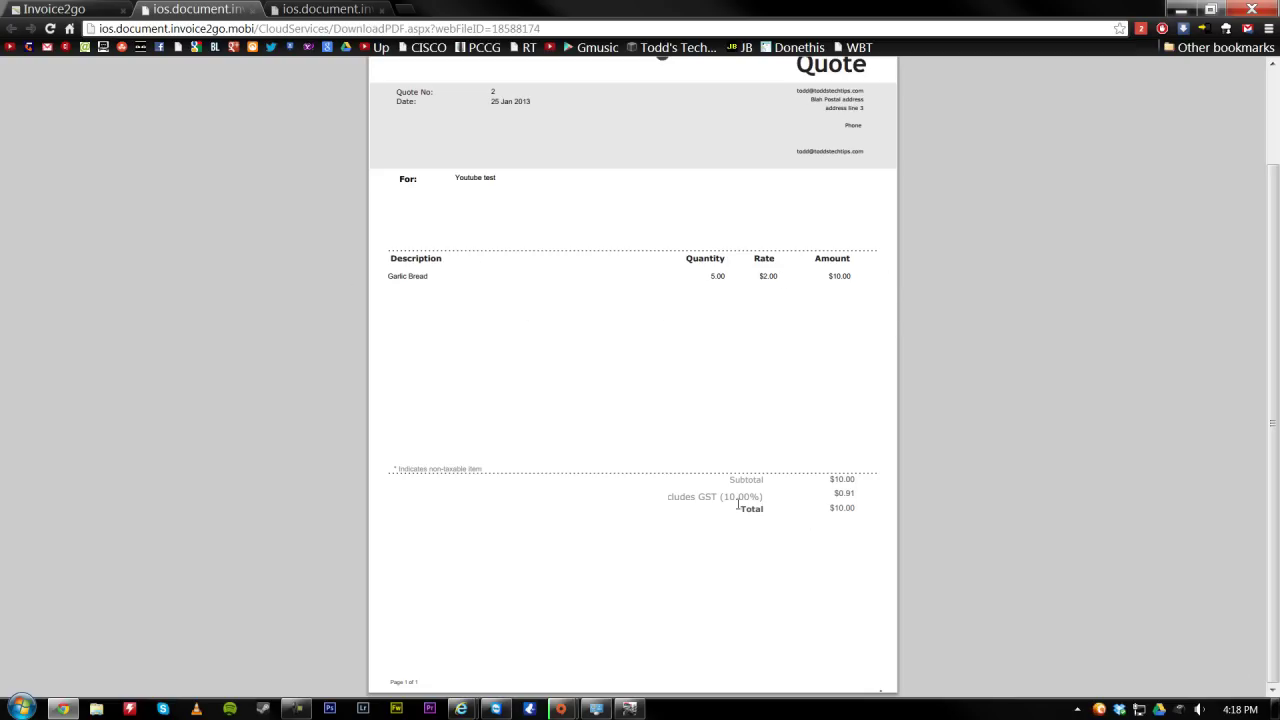
scroll(722, 404, up, 2)
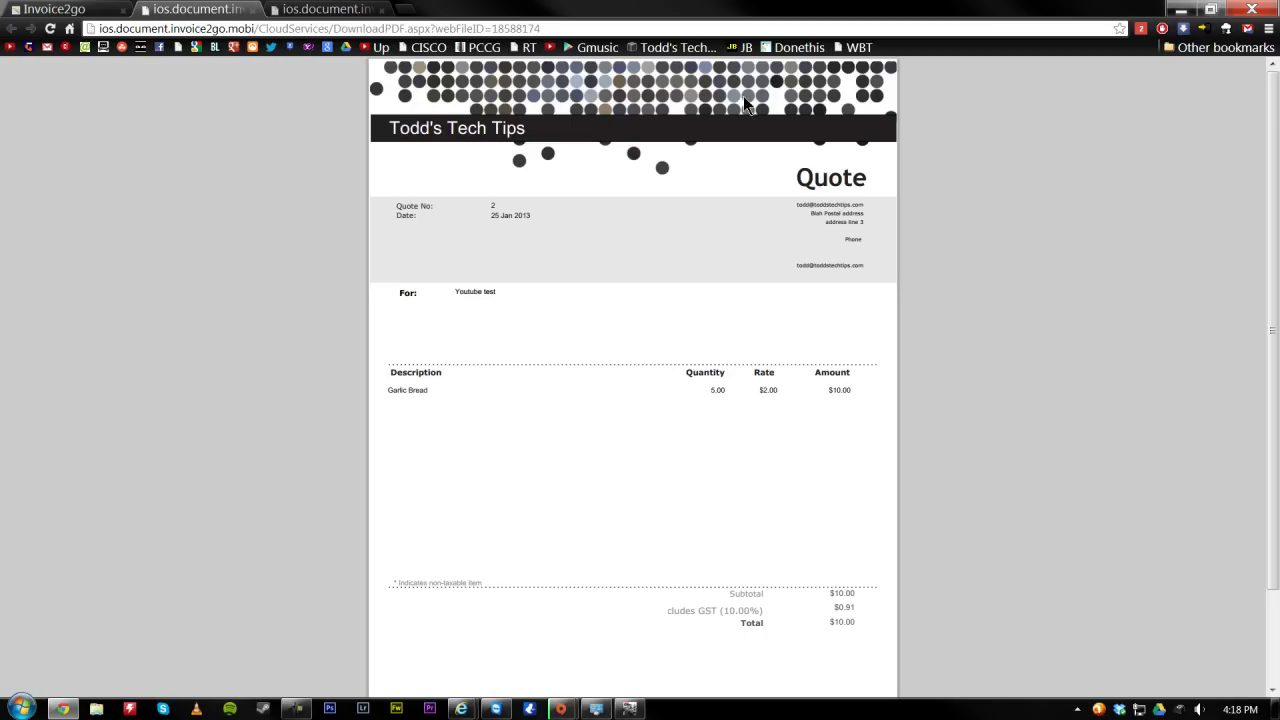
key(ctrl+w)
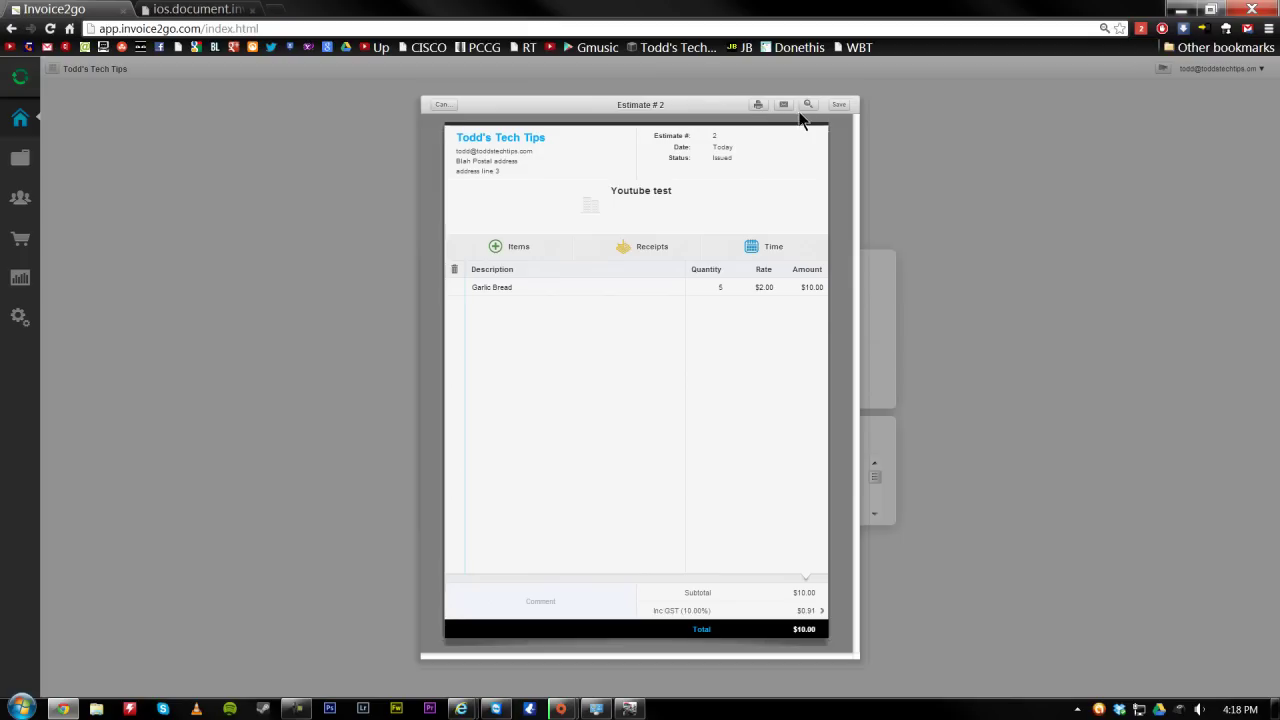
click(786, 106)
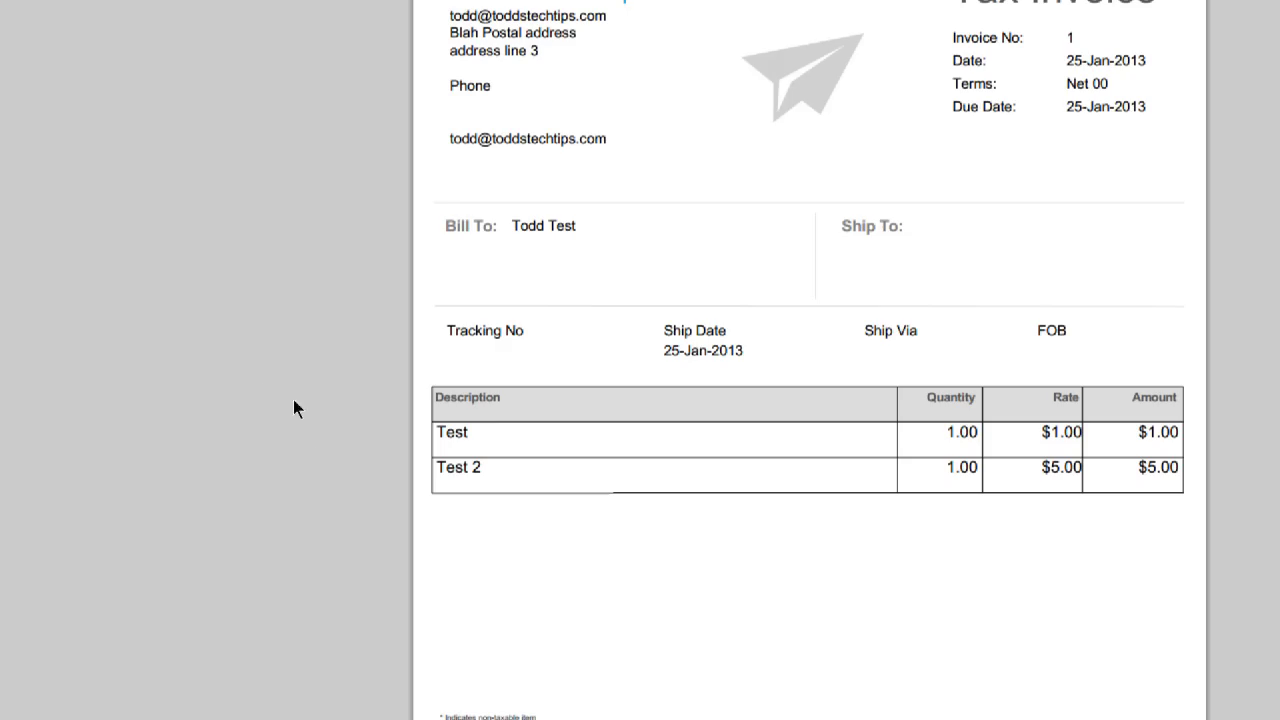
Examine the emailed tax invoice attachment and switch to the earlier quote PDF for Garlic Bread.
scroll(615, 646, down, 3)
scroll(823, 588, up, 3)
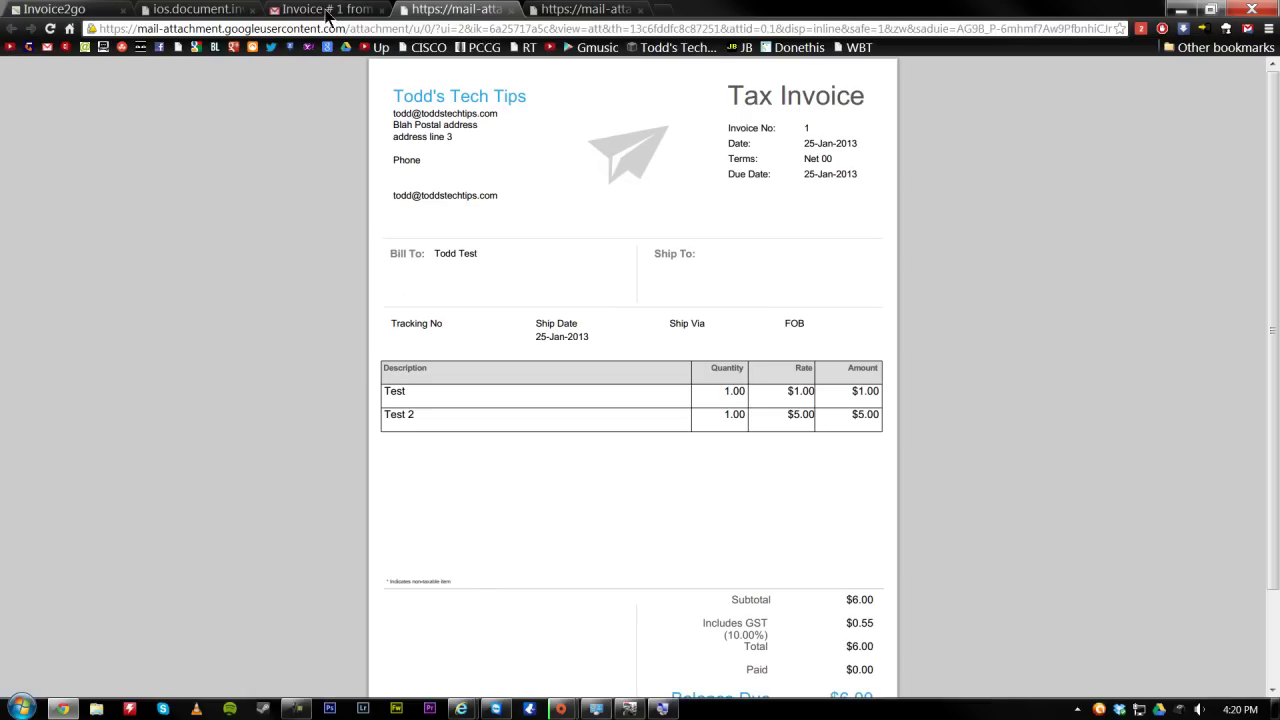
click(155, 9)
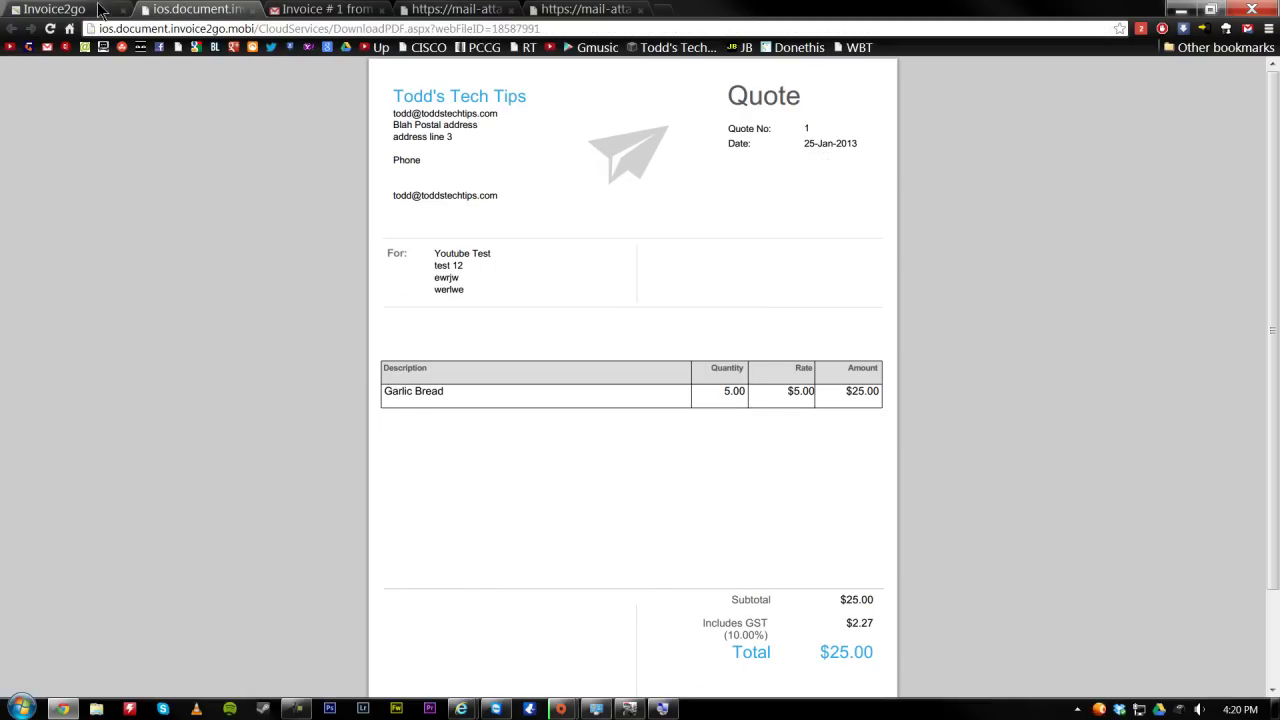
Return to the Invoice2go web app and check the payment notification for Invoice #1.
click(86, 9)
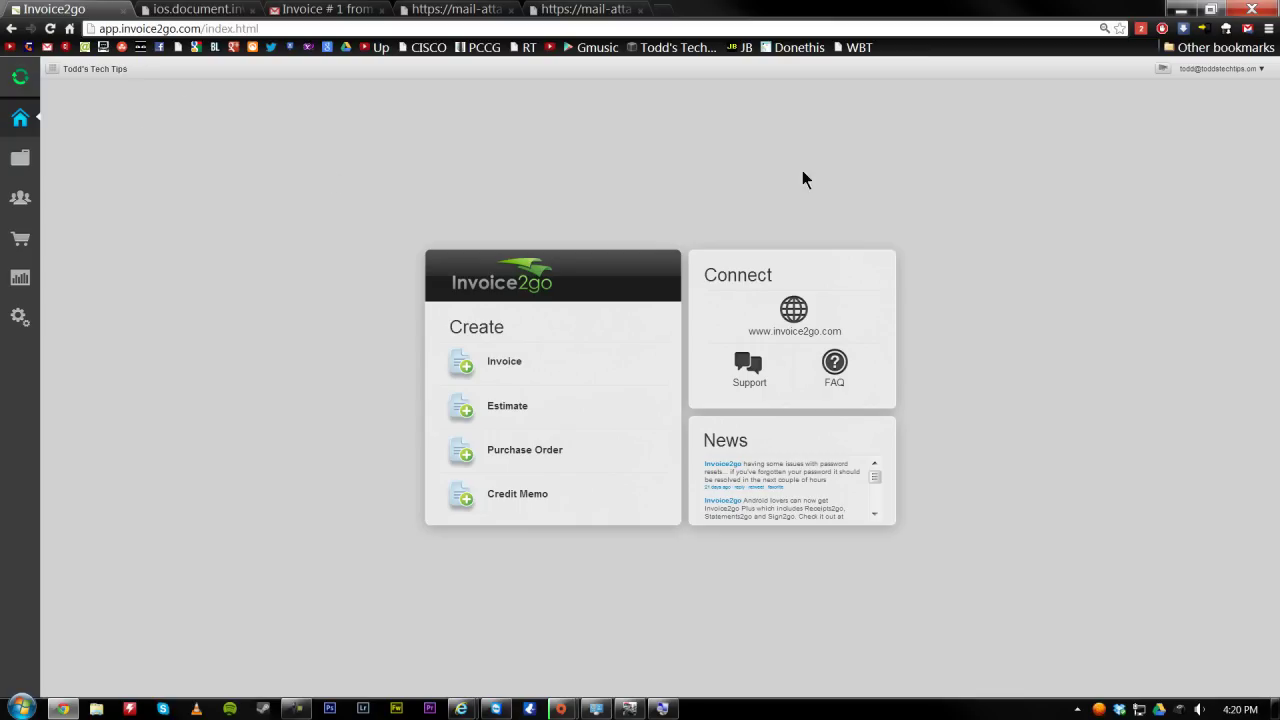
click(1161, 70)
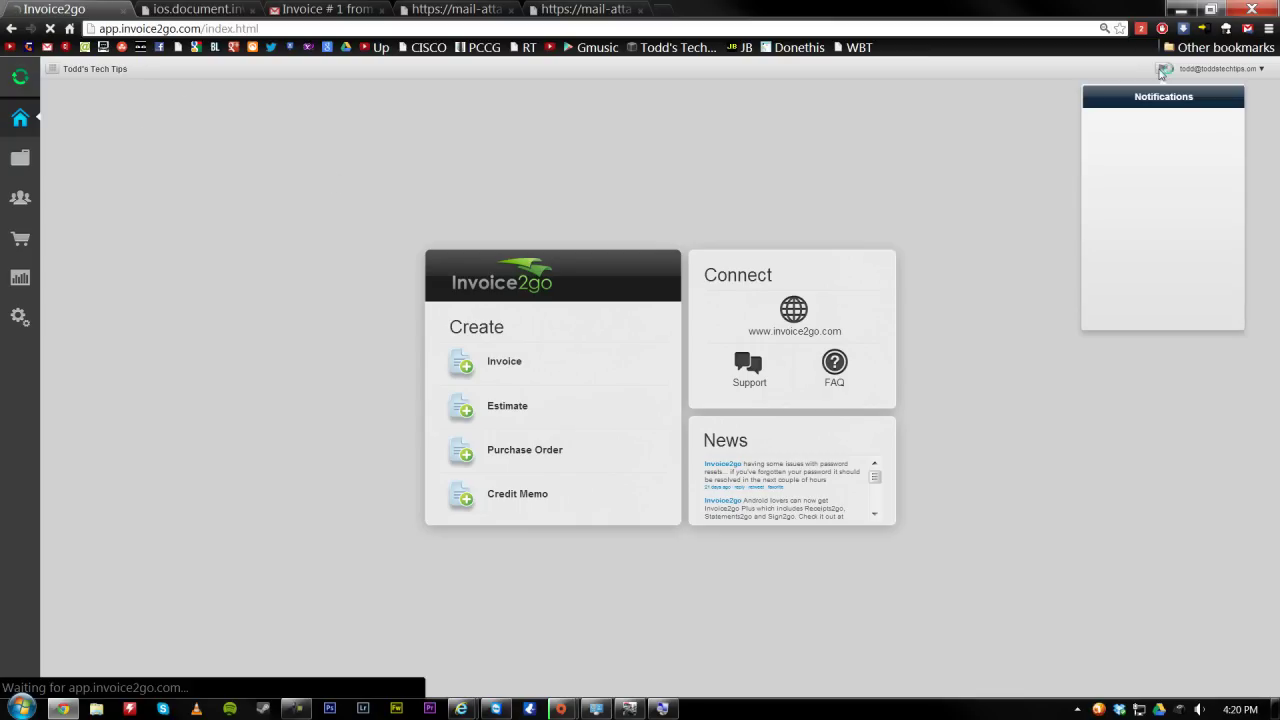
mouse_move(1201, 189)
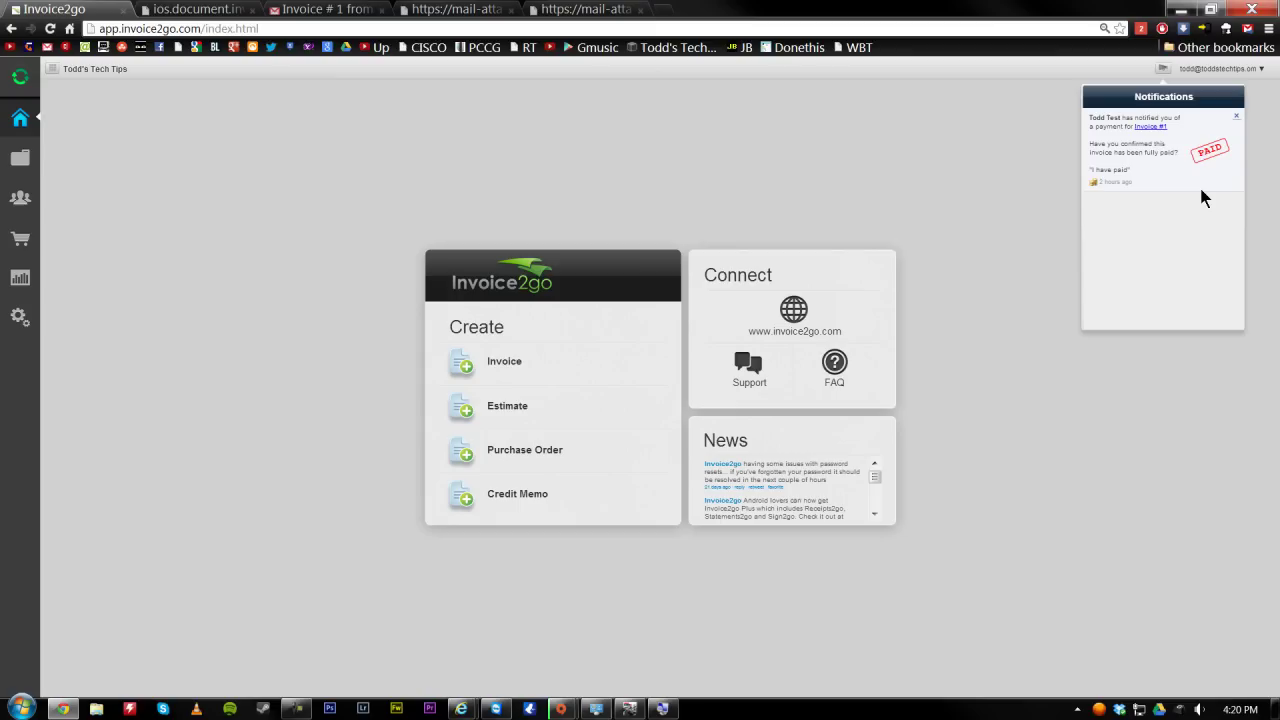
View the paid invoice among the stored documents and open the Paid folder from the folder list.
click(20, 153)
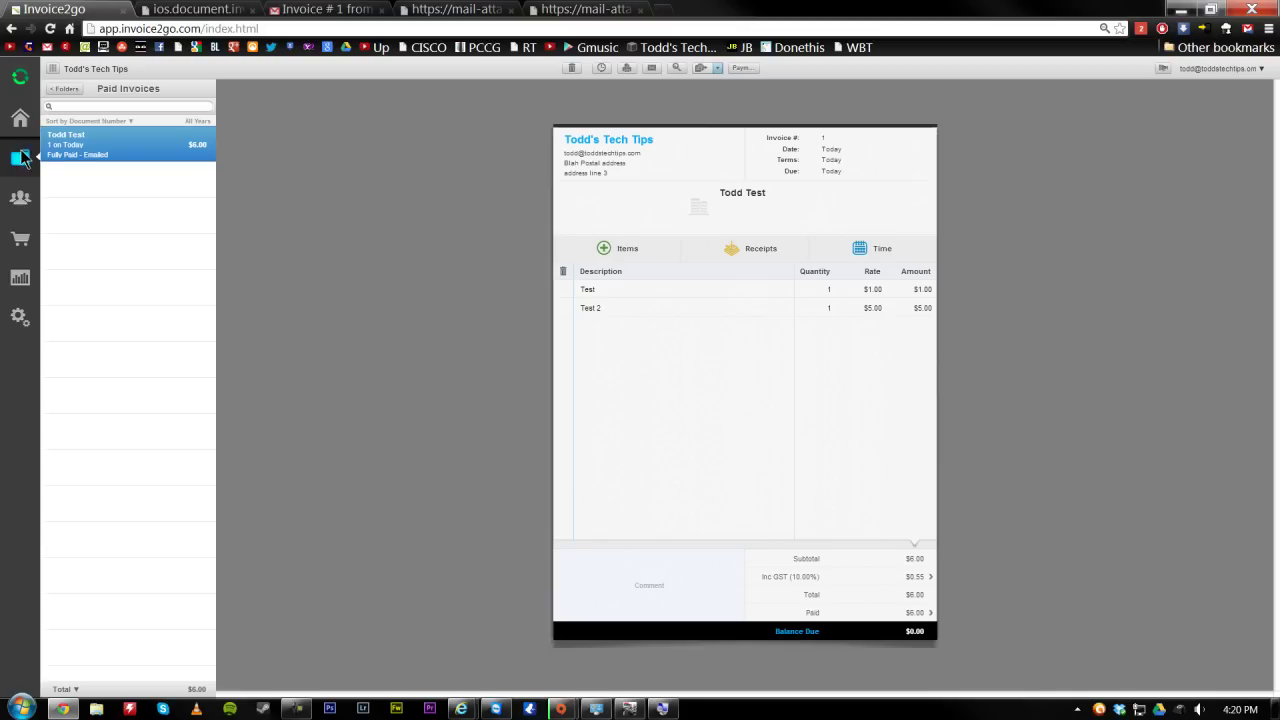
click(67, 89)
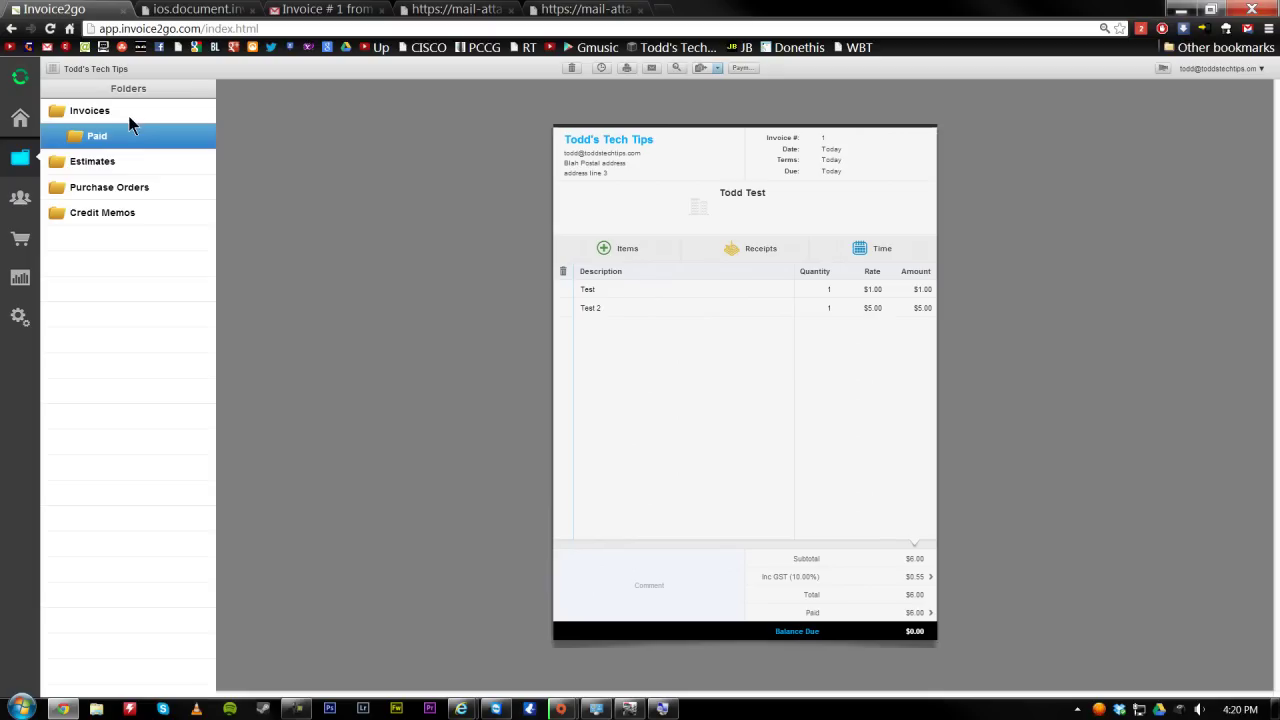
click(125, 135)
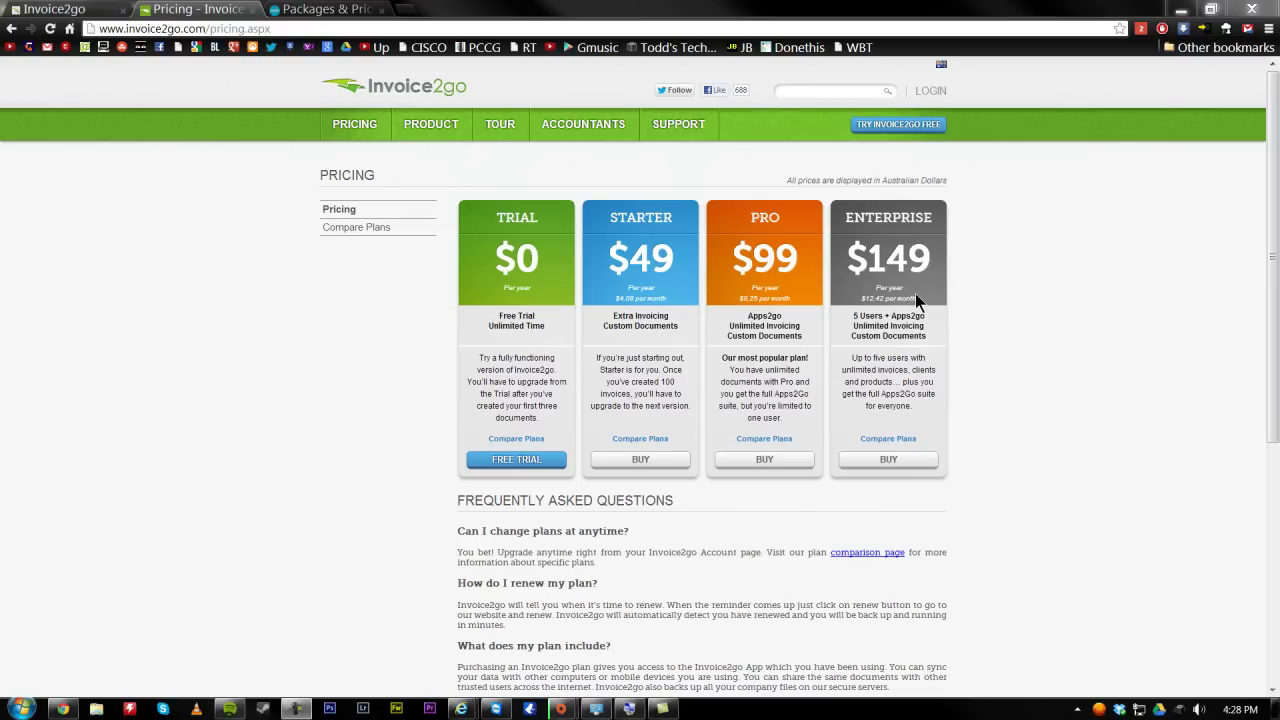
Switch from the Invoice2go pricing page to Xero's pricing page and read through its plans.
key(ctrl+Tab)
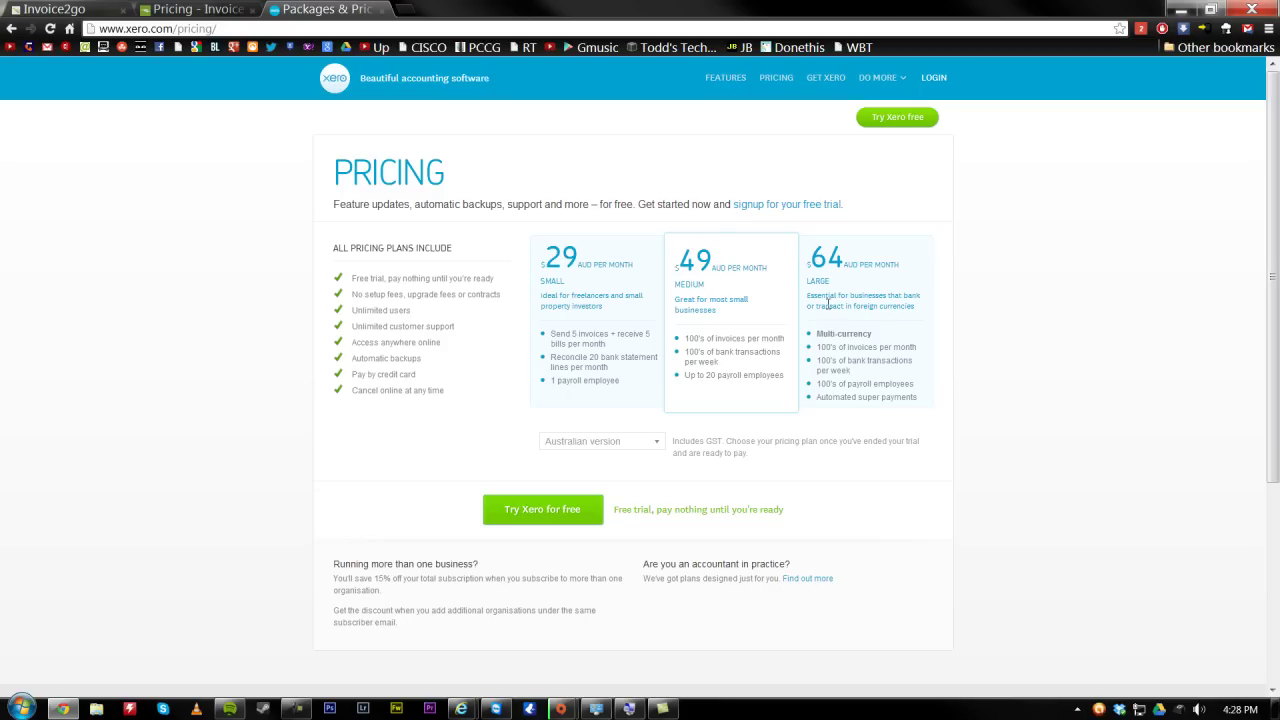
scroll(650, 200, down, 3)
scroll(537, 155, up, 3)
scroll(537, 160, down, 2)
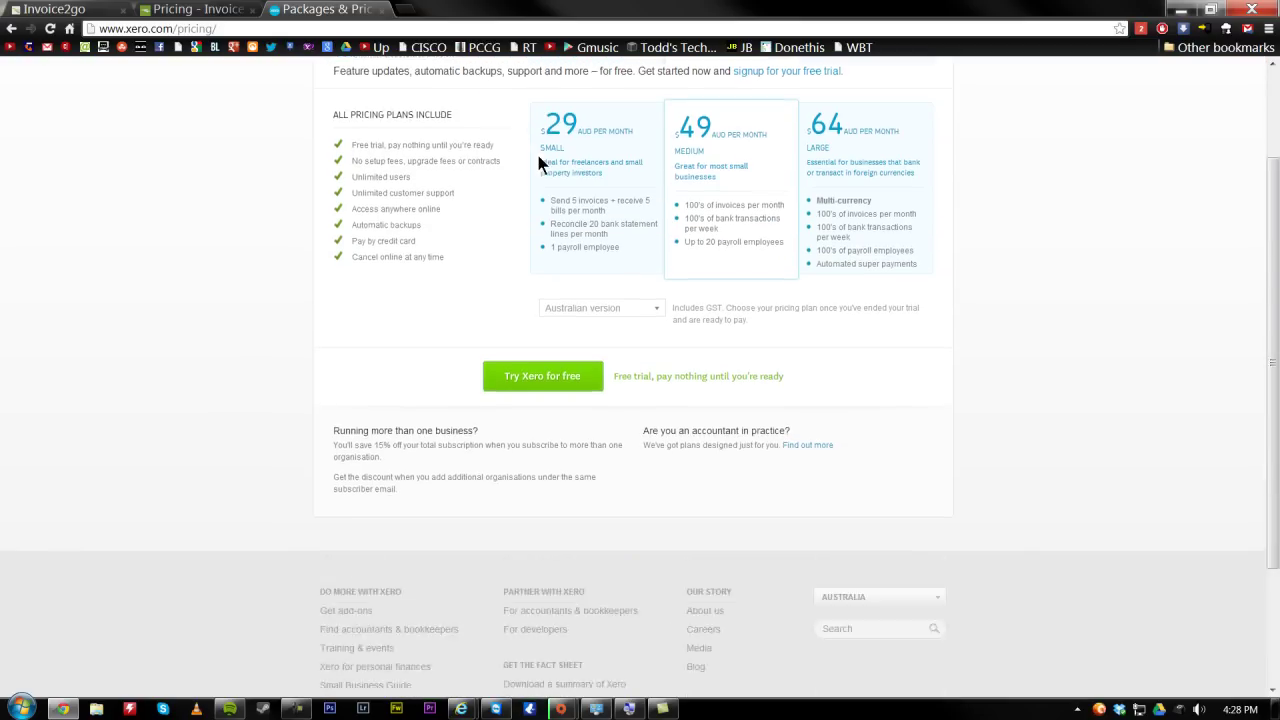
scroll(538, 165, up, 2)
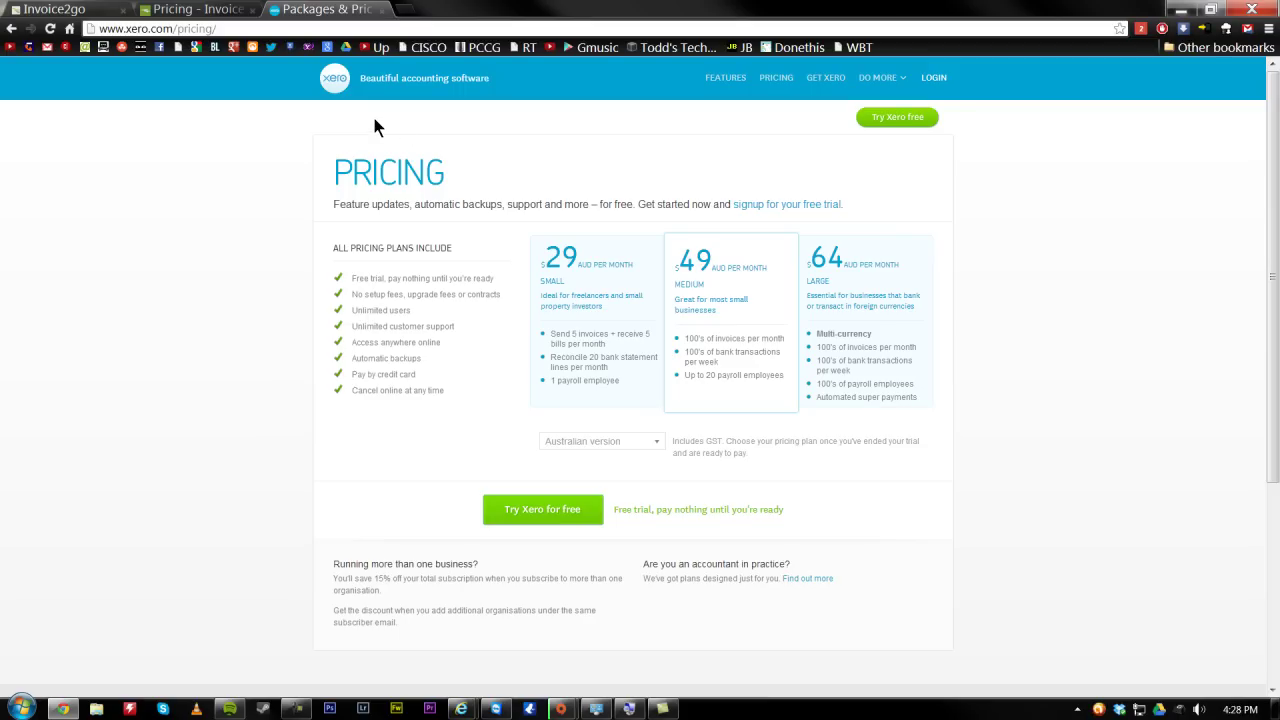